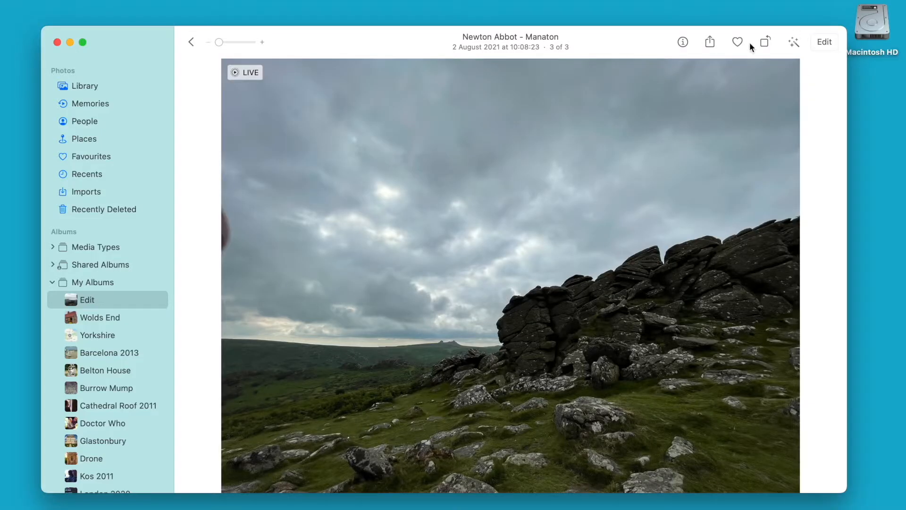
- Examine the file information of the rocky landscape photo and close the information window
left_click(683, 41)
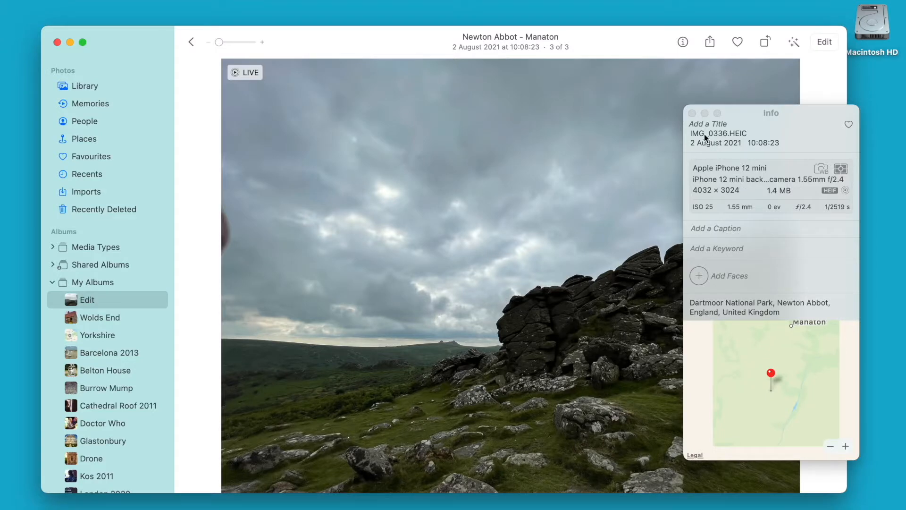
left_click(693, 113)
- Start editing the photo and send it to the Luminar AI extension, accepting that Live Photo is turned off
left_click(825, 42)
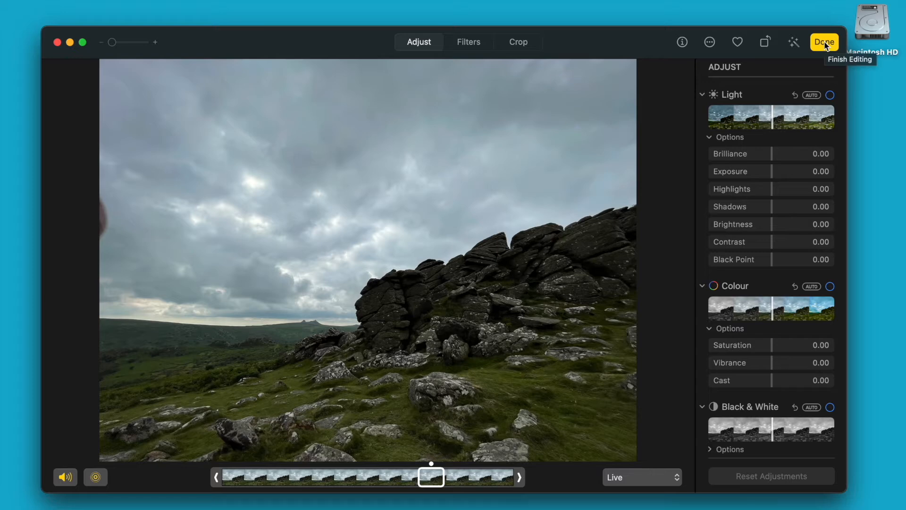
left_click(711, 42)
left_click(710, 43)
left_click(710, 43)
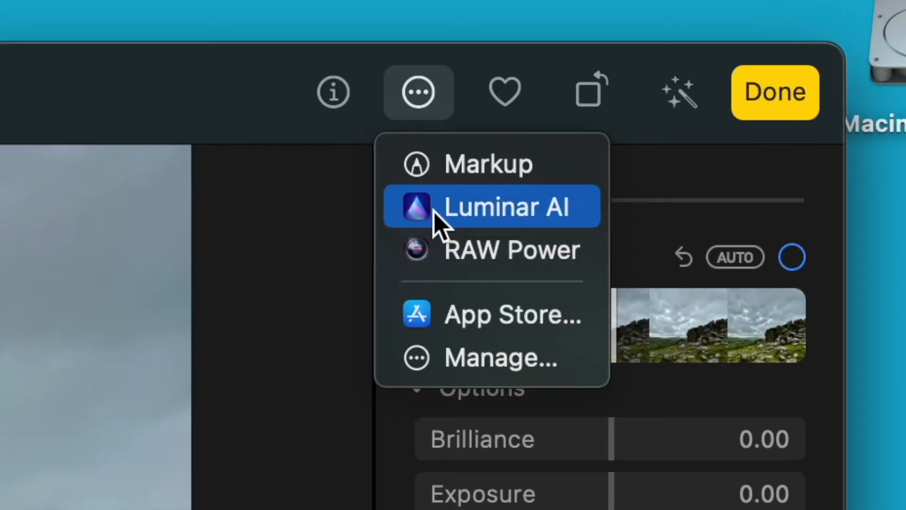
left_click(453, 212)
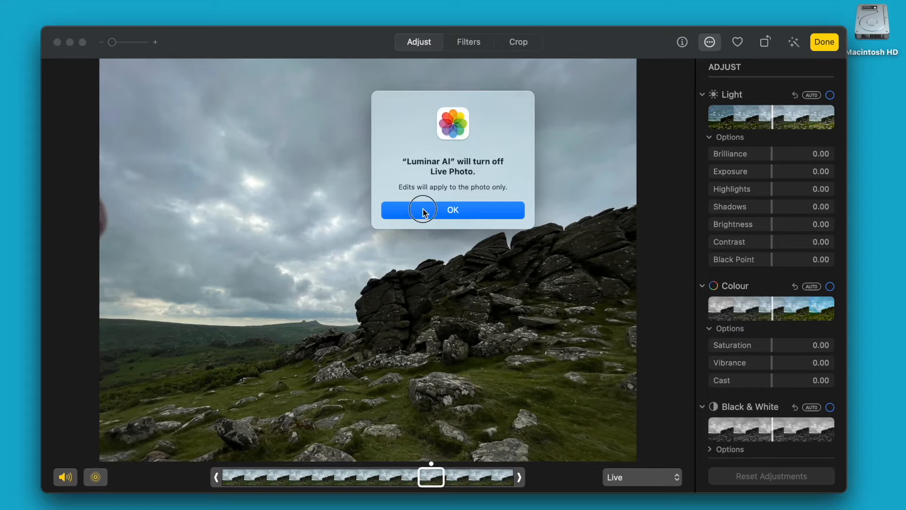
left_click(423, 209)
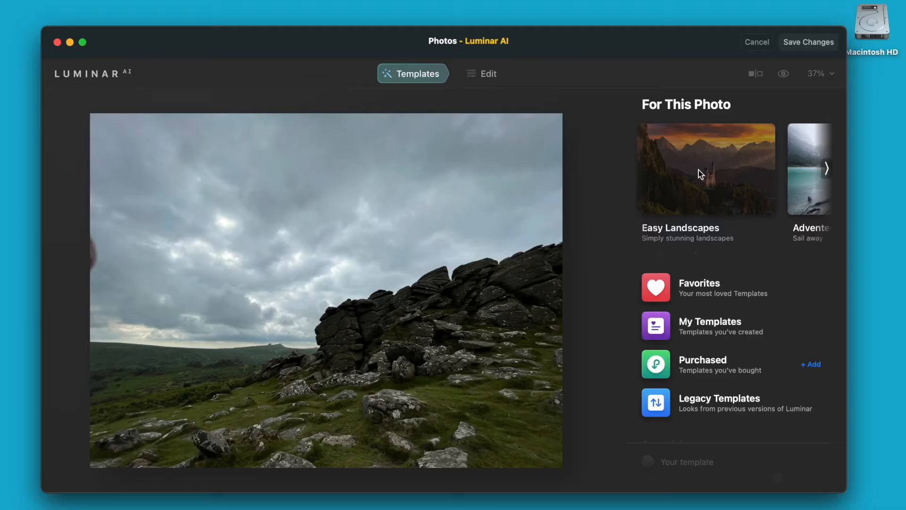
- Browse the suggested template collections and apply the Long Exposure template from the Easy Landscapes collection
scroll(539, 305, "right", 3)
scroll(540, 305, "left", 3)
scroll(698, 170, "right", 5)
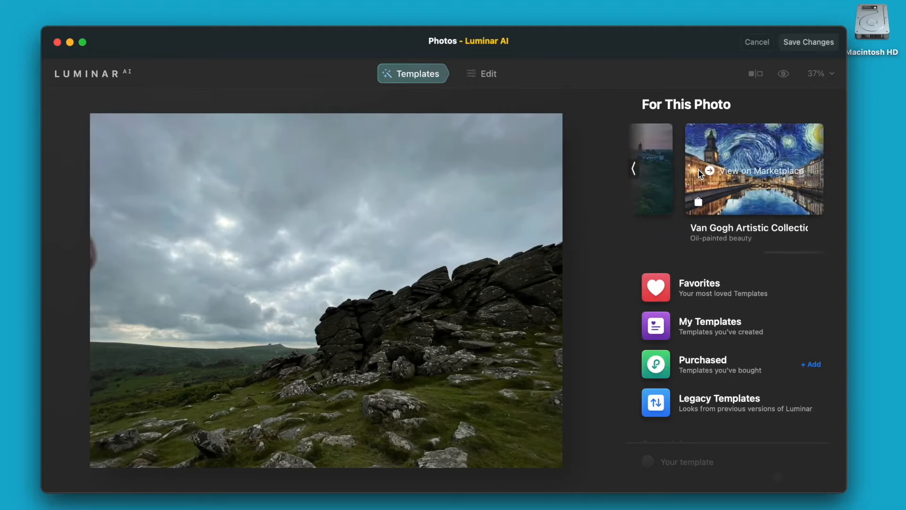
scroll(698, 170, "left", 5)
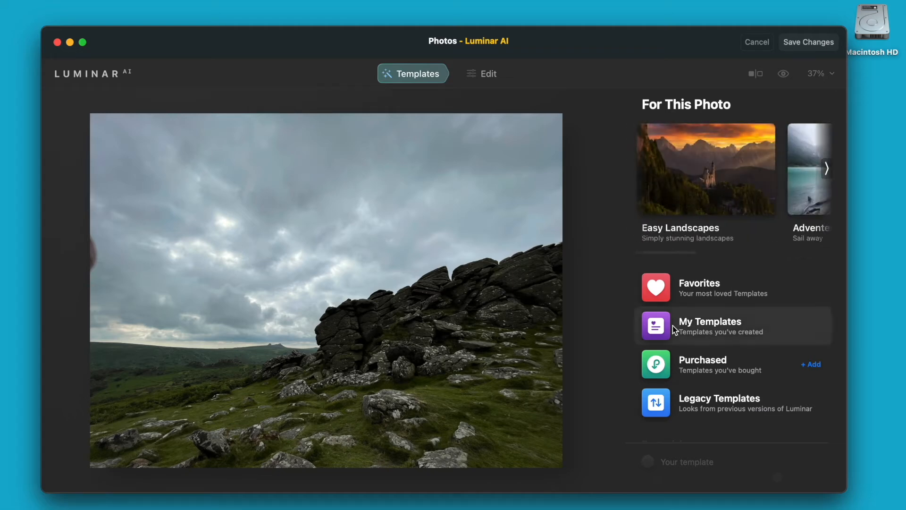
left_click(696, 175)
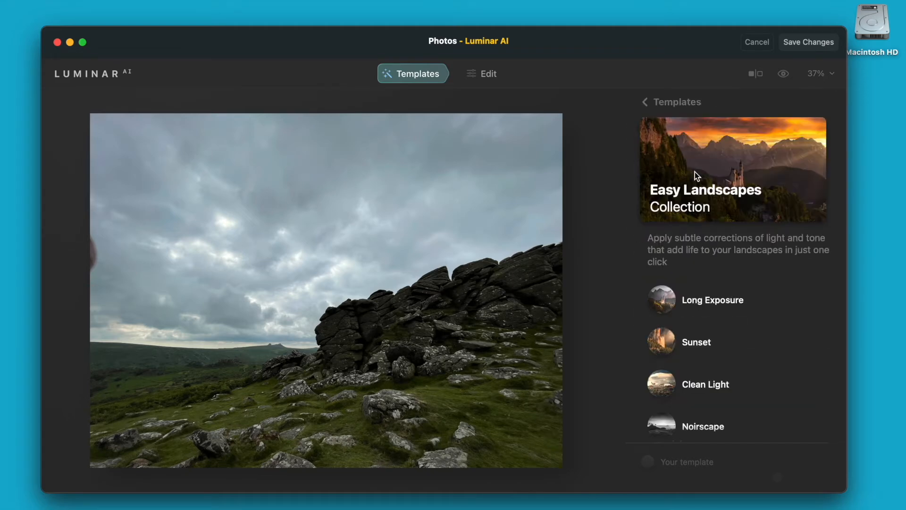
left_click(670, 304)
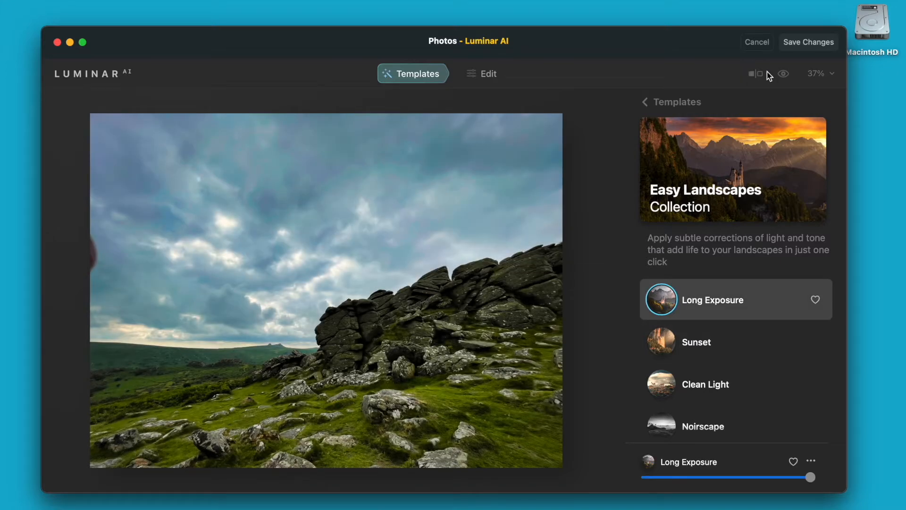
- Compare the edited photo with the original and inspect the sky's image quality up close
left_click(783, 75)
left_click(781, 76)
left_click(788, 76)
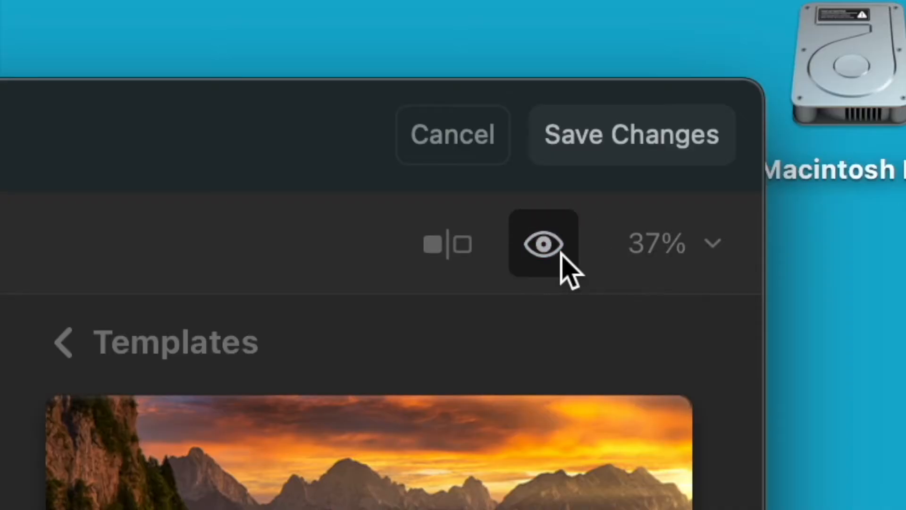
left_click(558, 250)
left_click(558, 250)
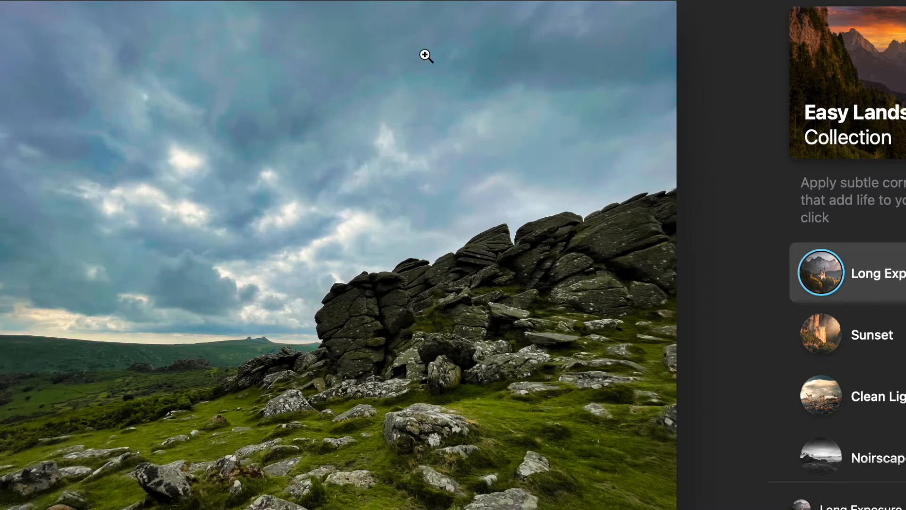
left_click(345, 64)
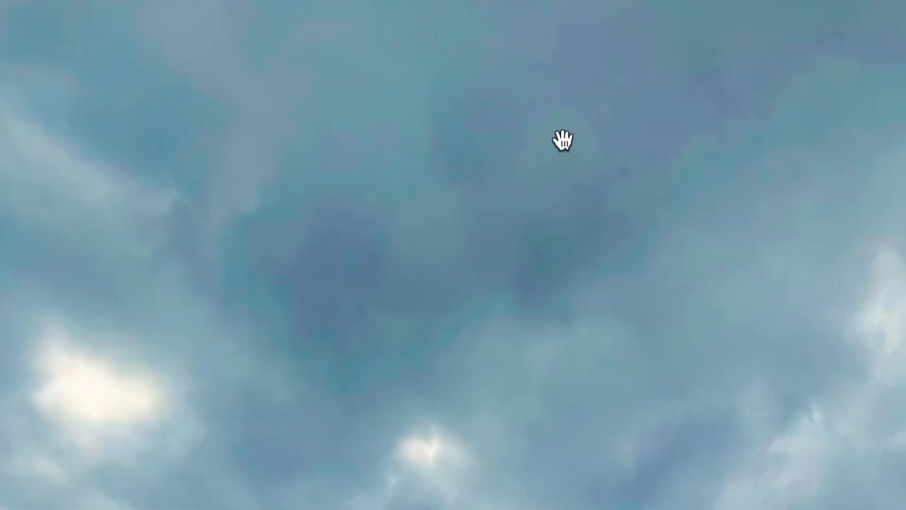
left_click(562, 140)
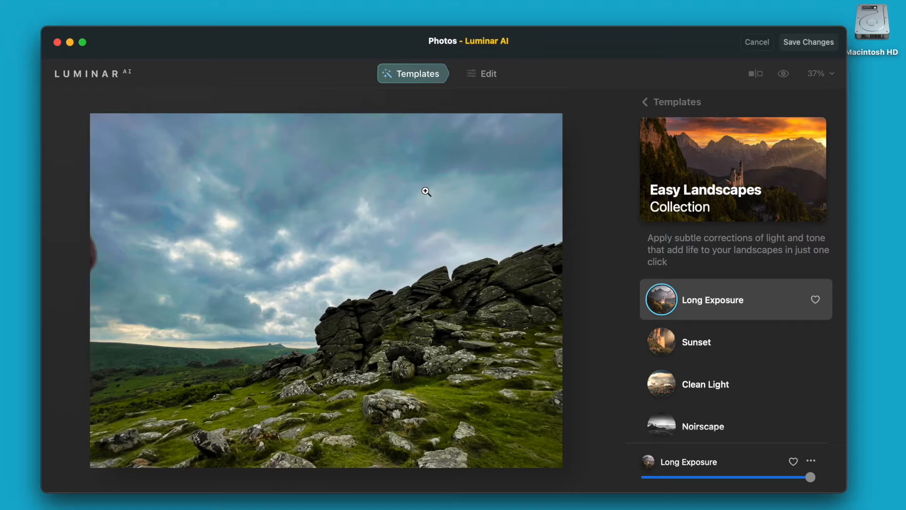
- Try the Sunset, Clean Light, Noirscape, Forest Stream and Snowfall templates, and return to Long Exposure
left_click(683, 342)
scroll(683, 345, "down", 1)
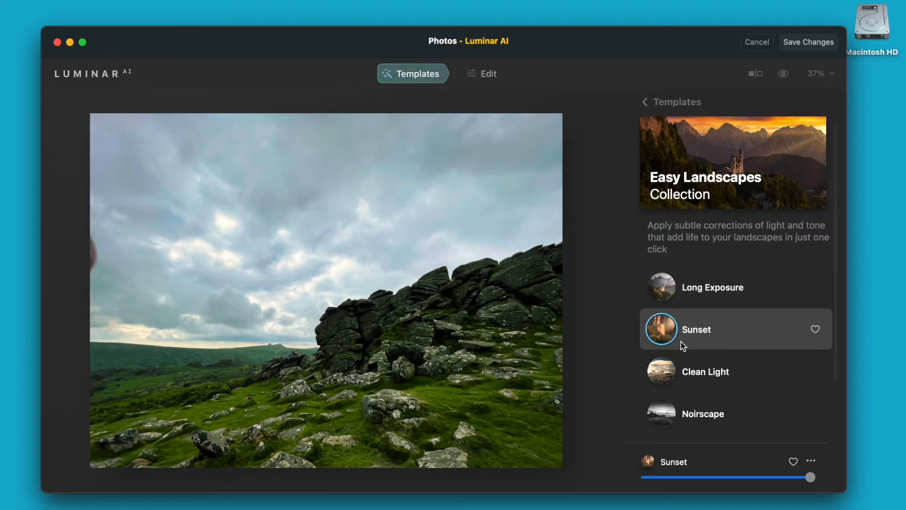
left_click(678, 361)
scroll(676, 362, "down", 3)
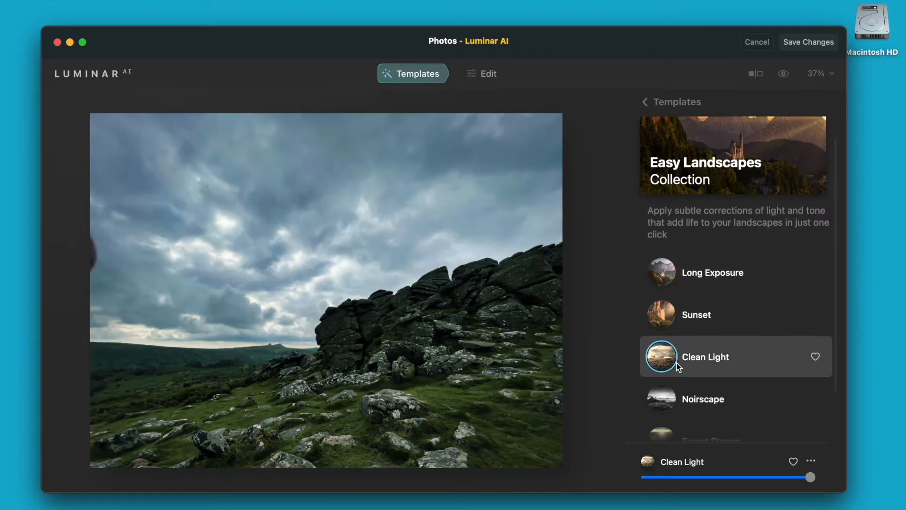
left_click(663, 367)
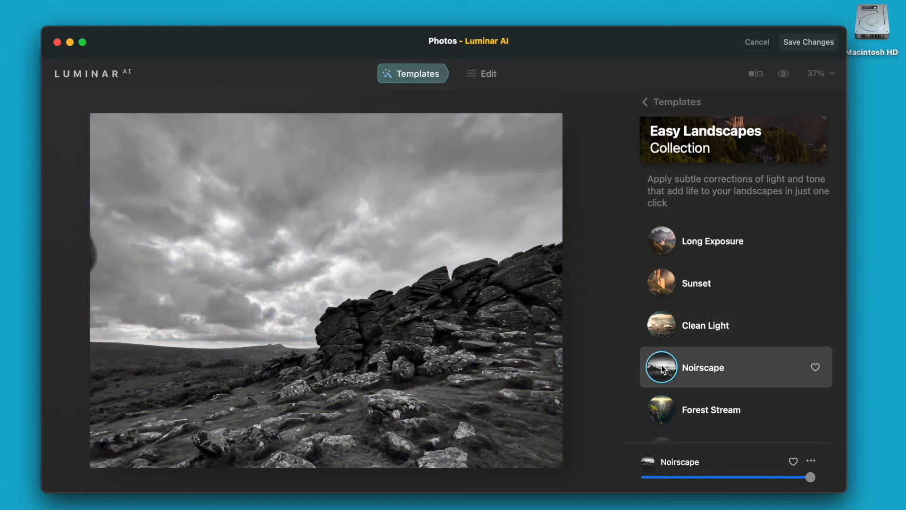
scroll(663, 369, "down", 1)
scroll(661, 364, "down", 2)
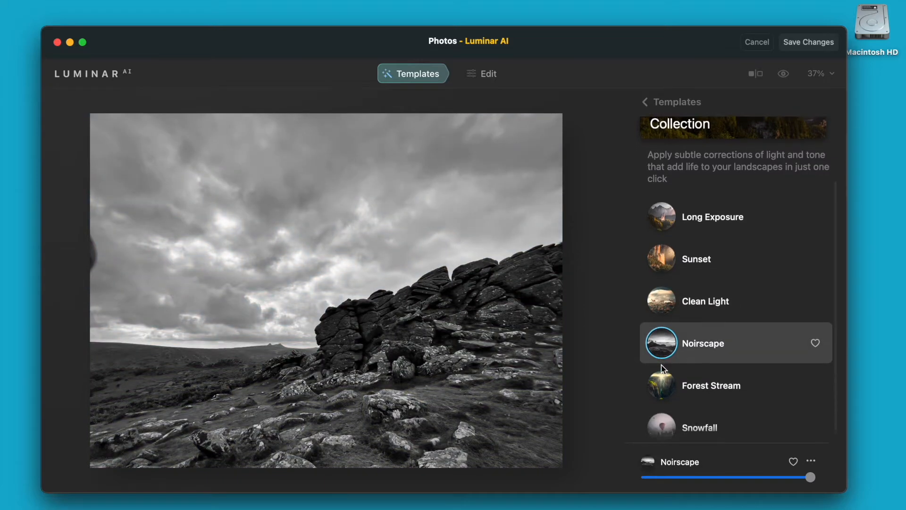
left_click(662, 373)
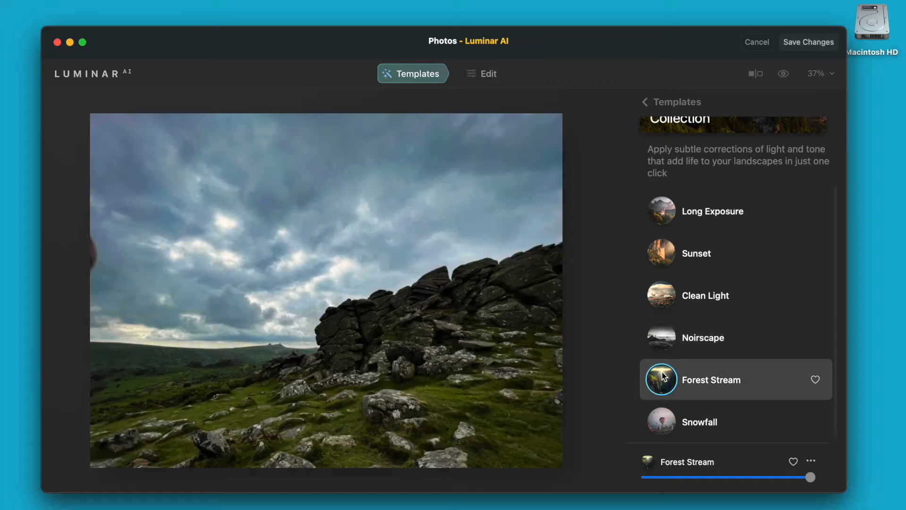
left_click(664, 417)
scroll(666, 292, "up", 2)
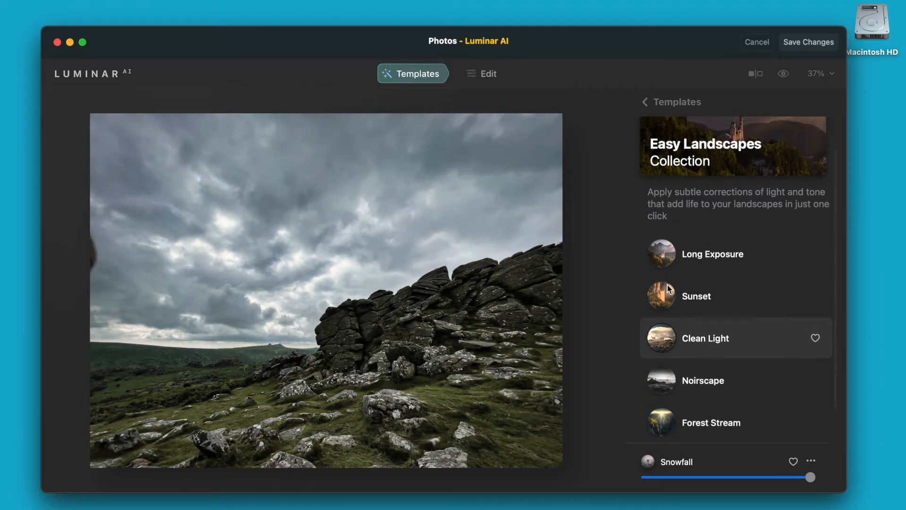
left_click(665, 259)
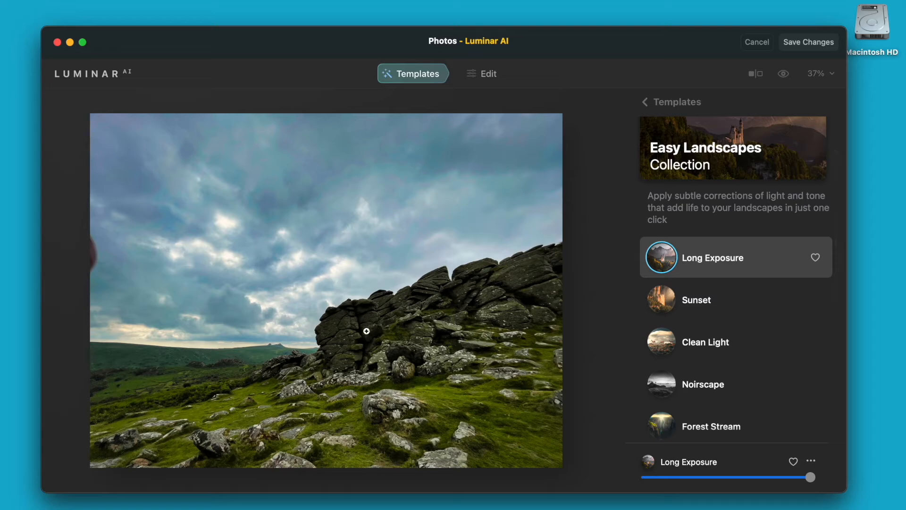
- Crop the photo to a 2:3 ratio with the Composition tool, cutting off the finger at the left edge and some upper sky
left_click(485, 76)
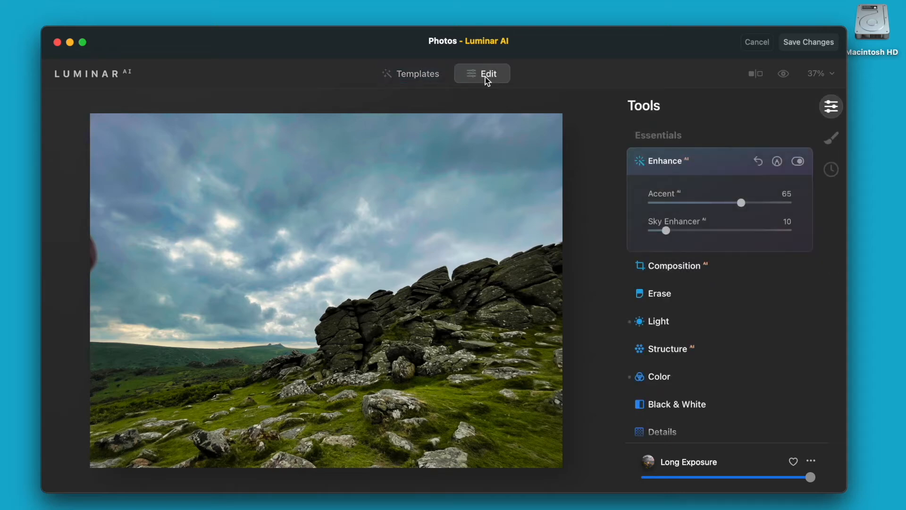
left_click(674, 268)
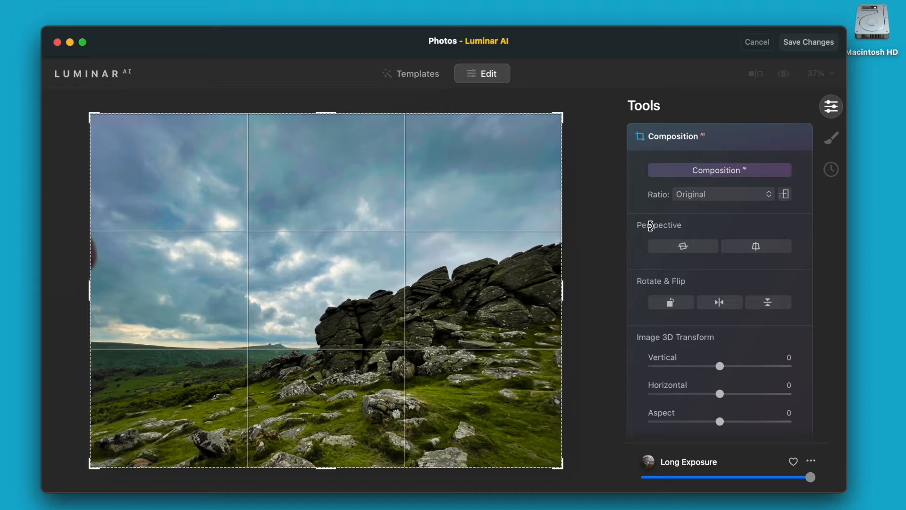
left_click(701, 195)
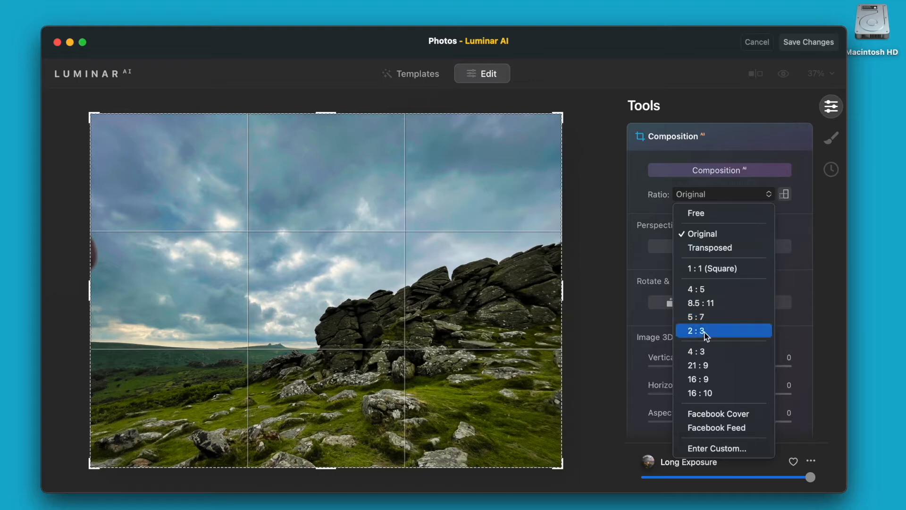
left_click(706, 331)
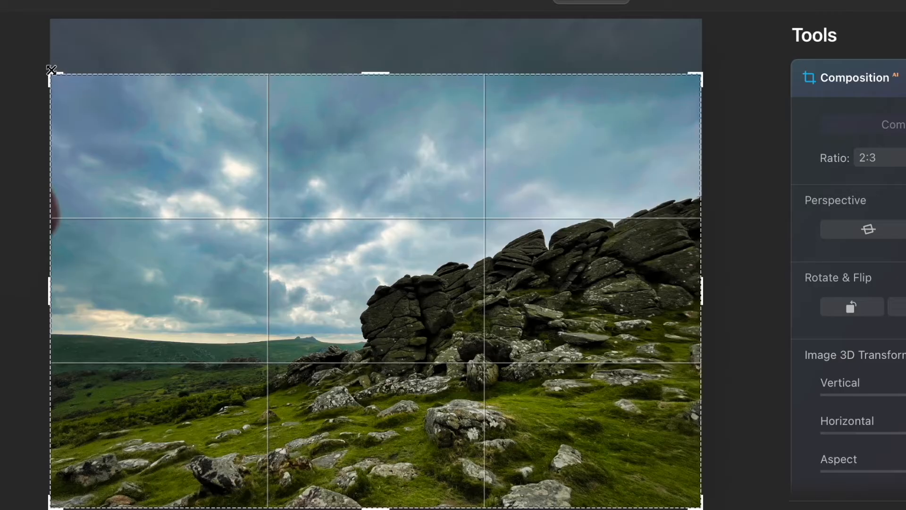
left_click_drag(91, 134, 89, 132)
left_click_drag(51, 70, 77, 83)
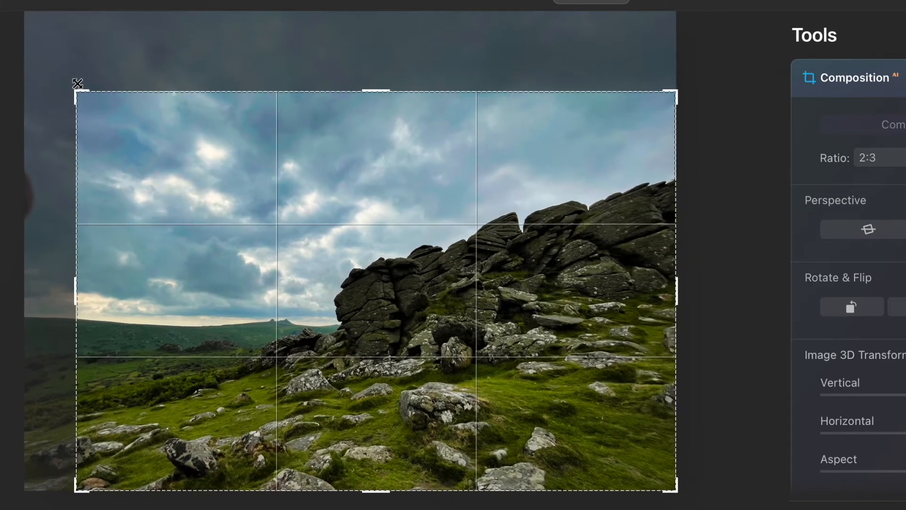
left_click_drag(218, 163, 216, 142)
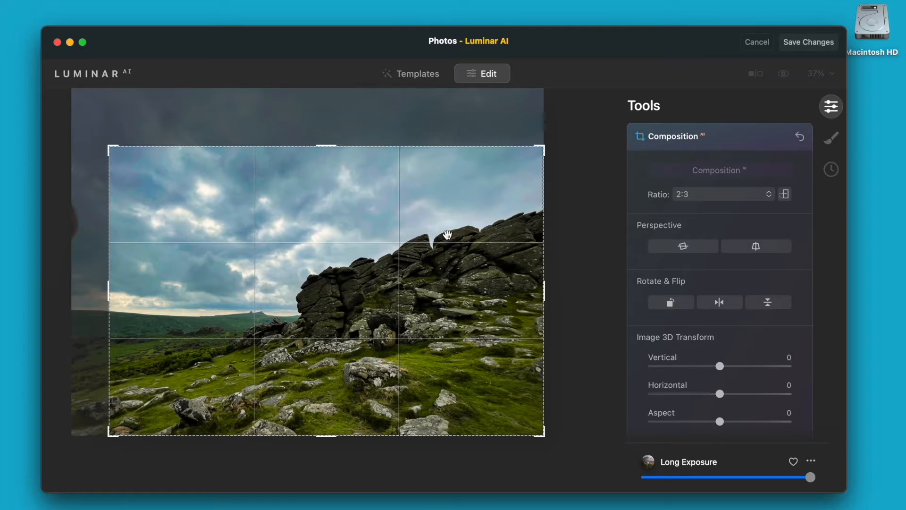
key("Return")
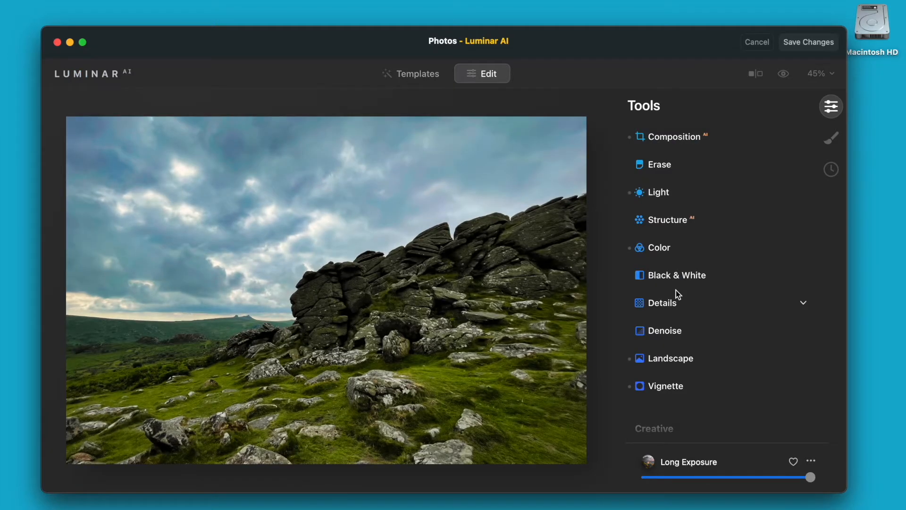
- Replace the sky with Storm sky - 10 from the Power of Nature collection using Sky AI
scroll(678, 295, "down", 5)
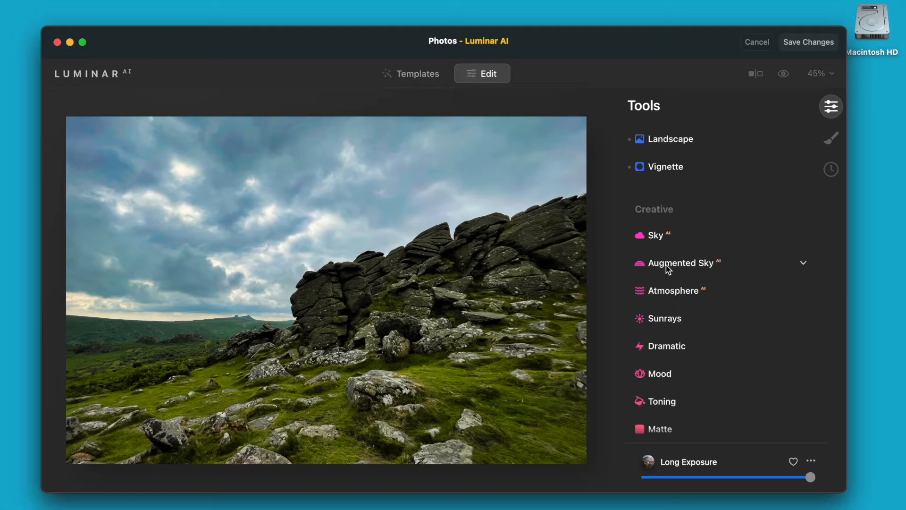
left_click(668, 235)
left_click(694, 287)
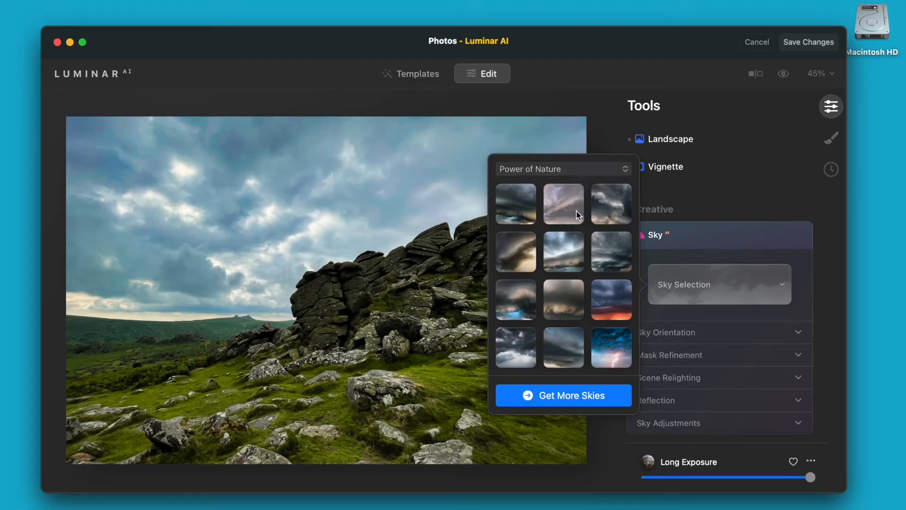
scroll(570, 285, "down", 3)
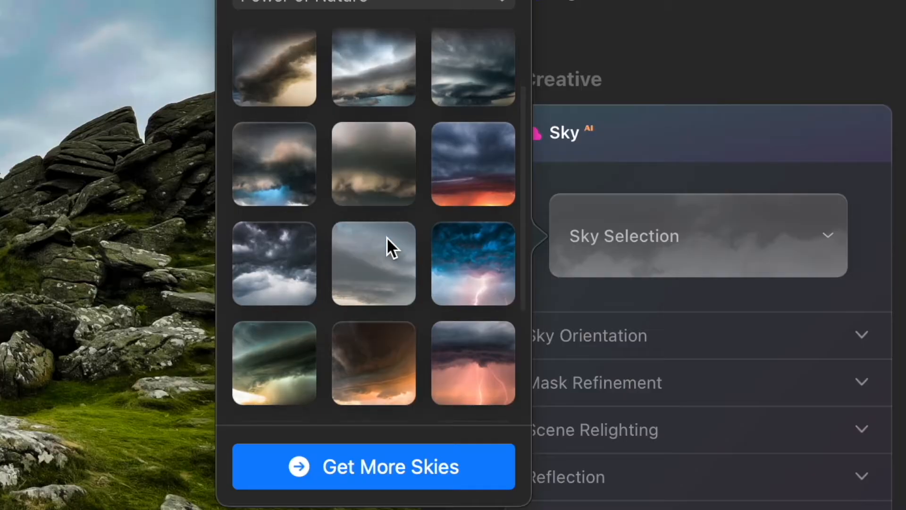
scroll(387, 237, "down", 5)
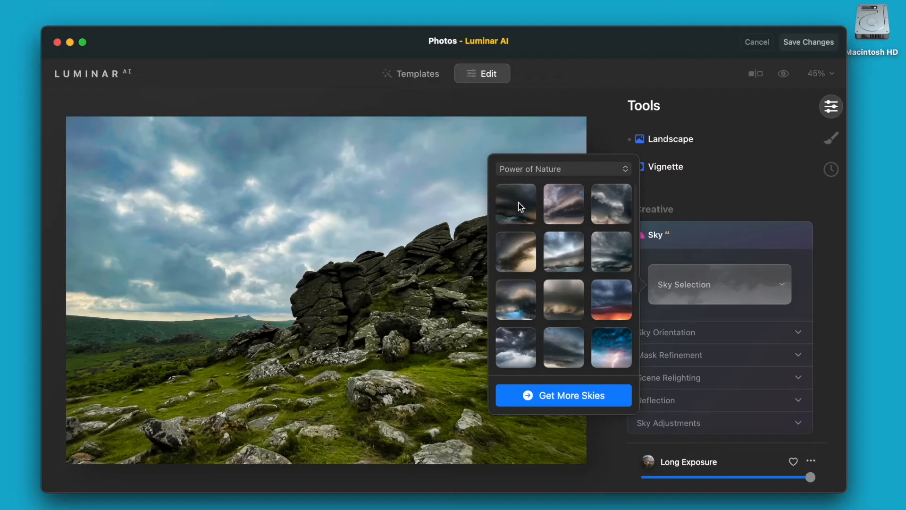
left_click(519, 206)
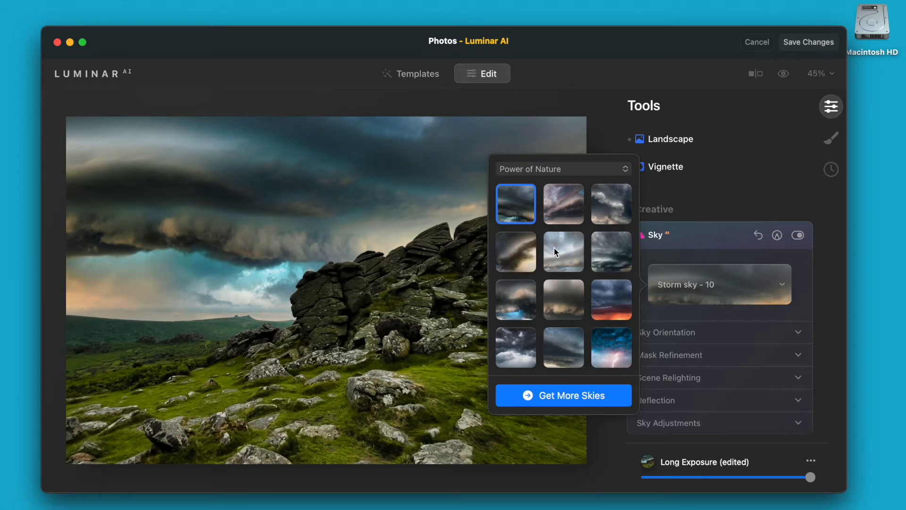
- Try Storm sky - 11 and the dark grey storm sky, and apply the dark blue sky with a red sunset horizon
left_click(556, 194)
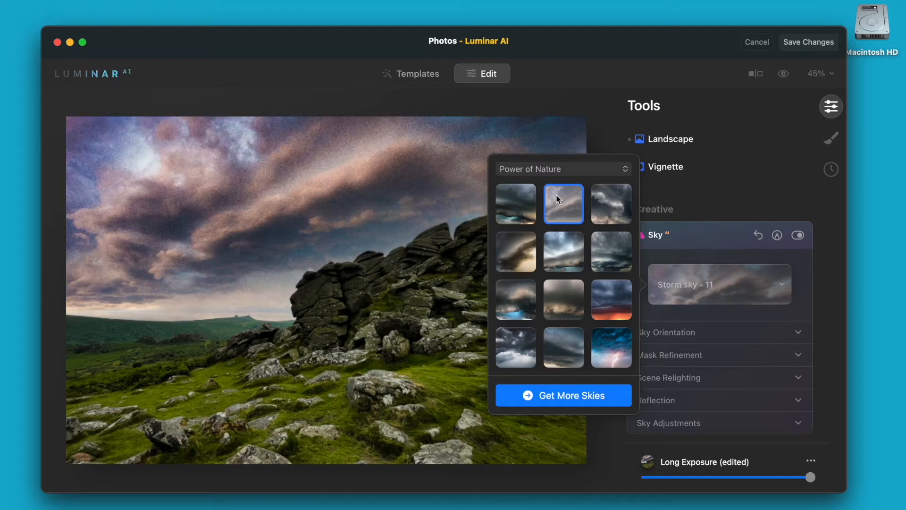
left_click(611, 252)
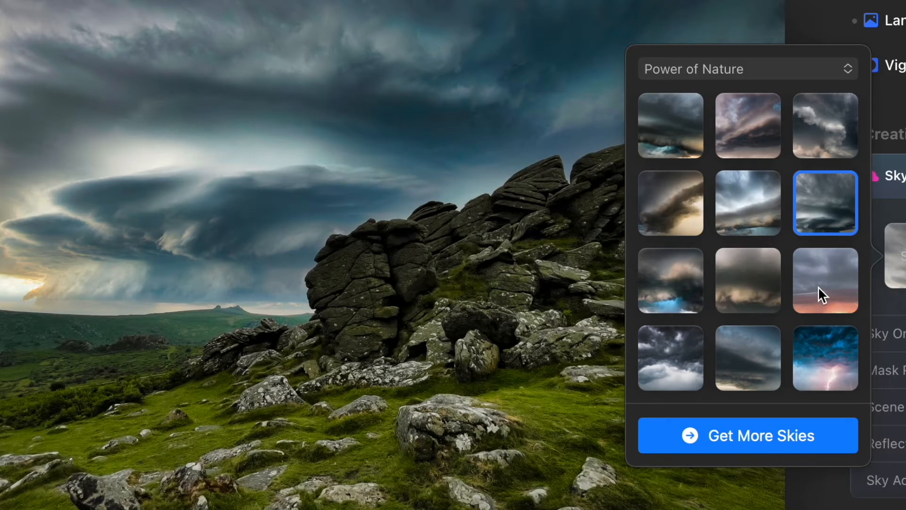
left_click(818, 286)
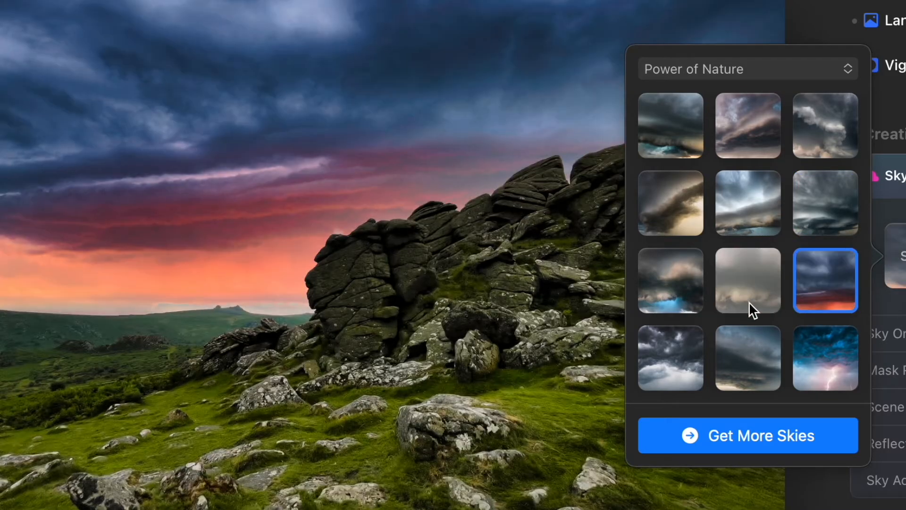
- Try the dark grey cloud sky, Storm sky - 16, Storm sky - 18, Storm sky - 19, Storm sky - 4 and Storm sky - 3
left_click(740, 341)
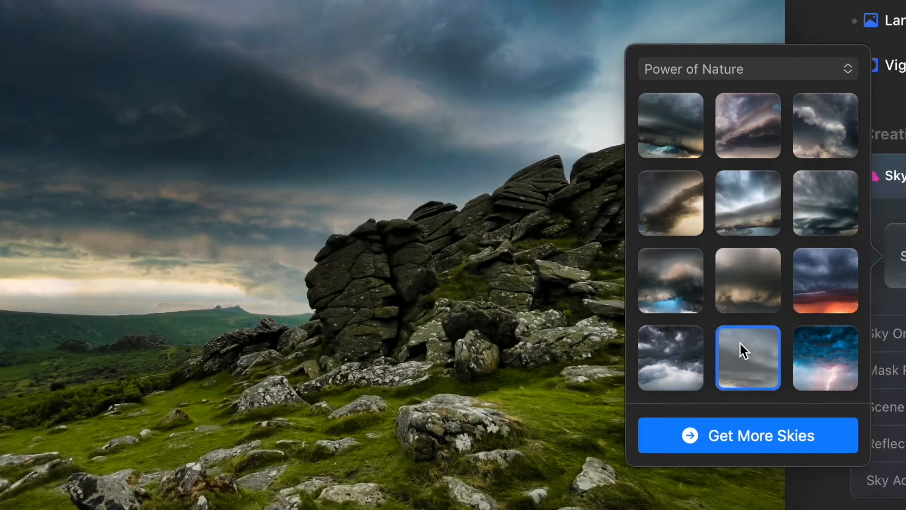
left_click(794, 347)
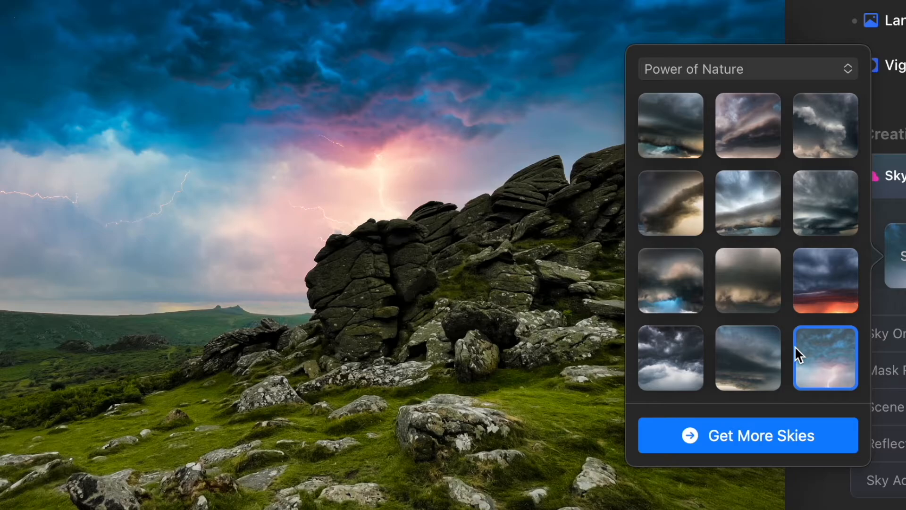
scroll(730, 359, "down", 3)
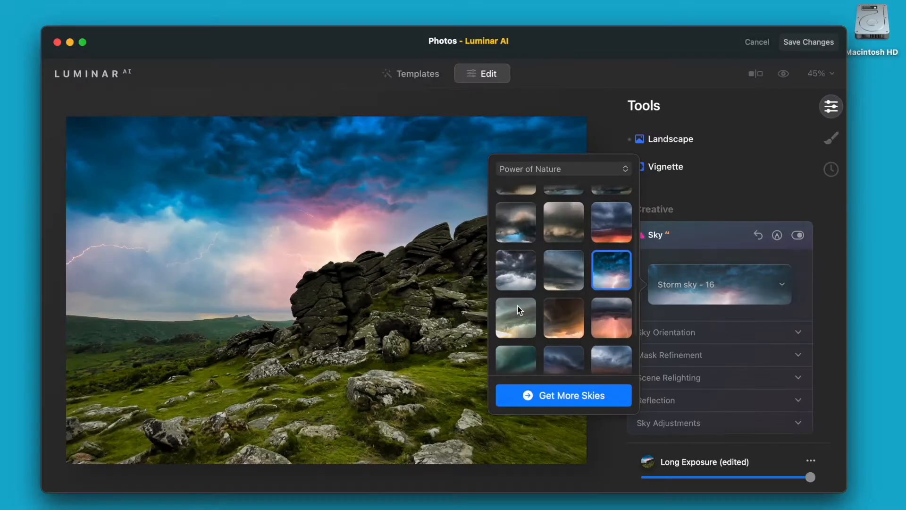
left_click(518, 310)
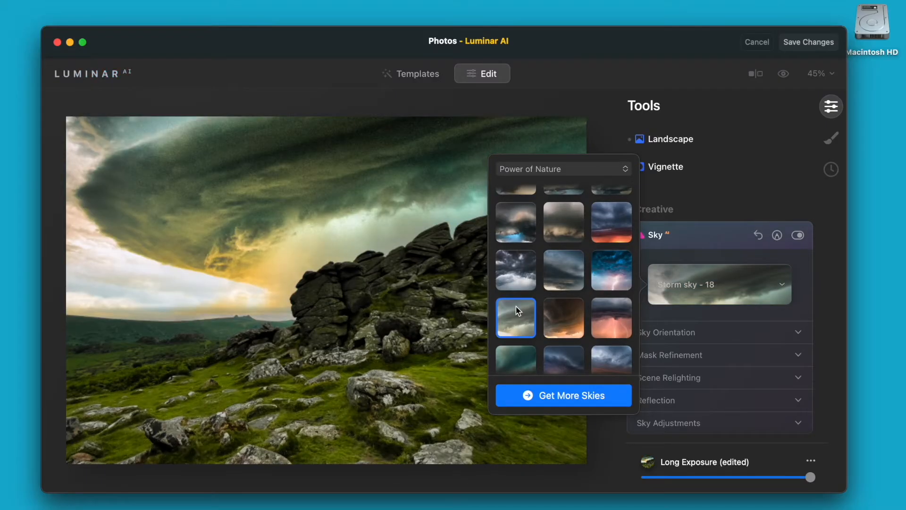
left_click(562, 314)
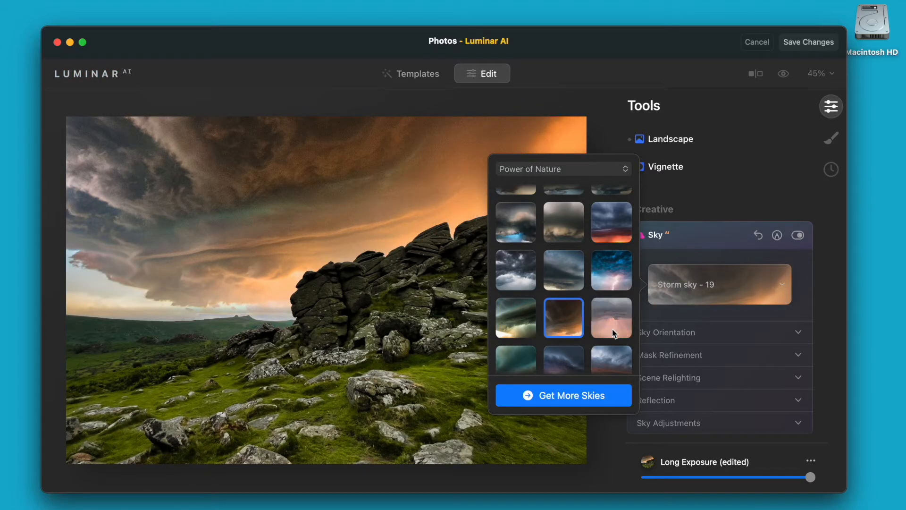
left_click(617, 363)
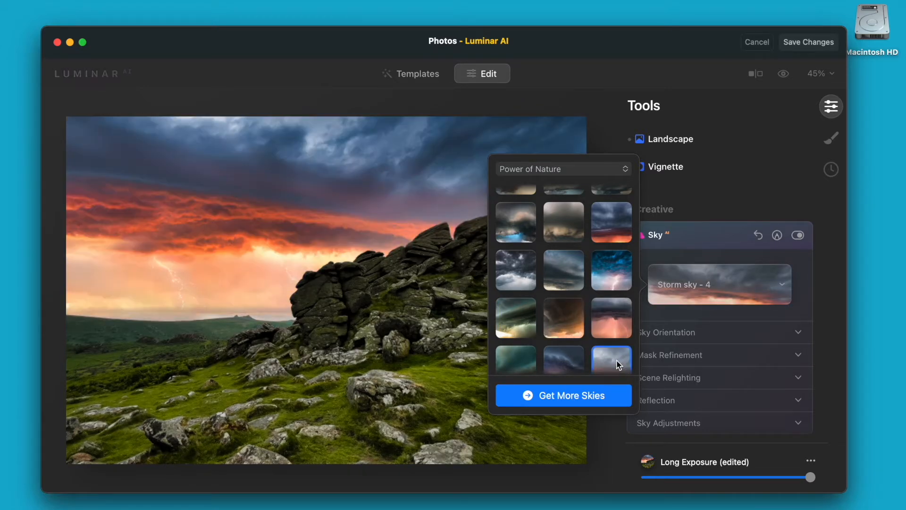
left_click(560, 357)
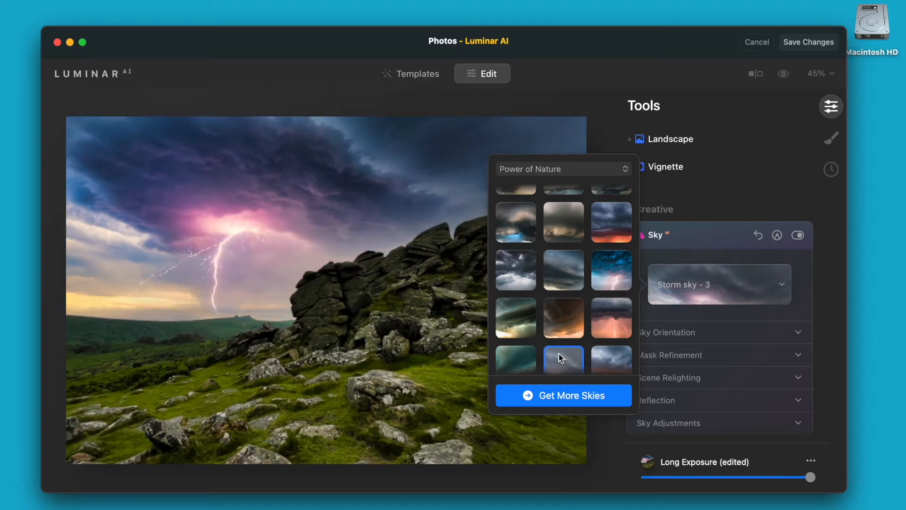
- Replace the sky with the teal Storm sky - 20 from the Power of Nature collection
scroll(558, 357, "down", 3)
left_click(525, 317)
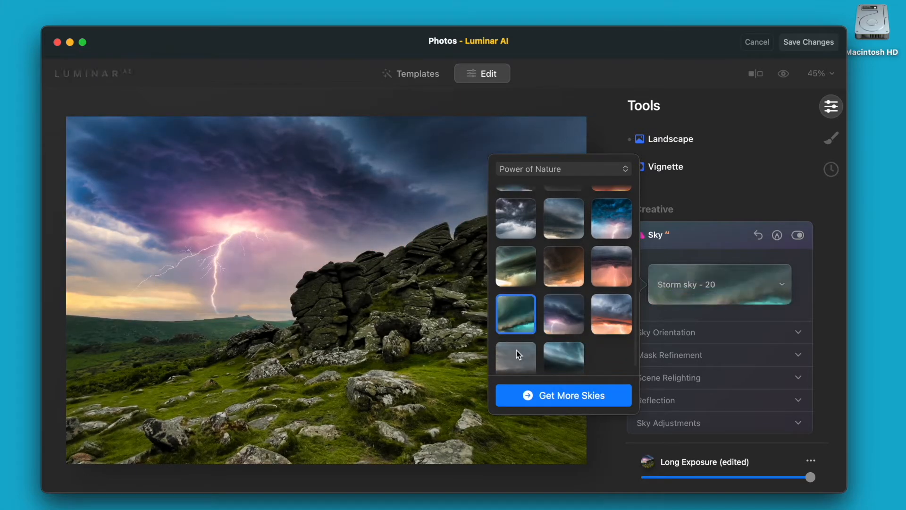
scroll(535, 331, "down", 1)
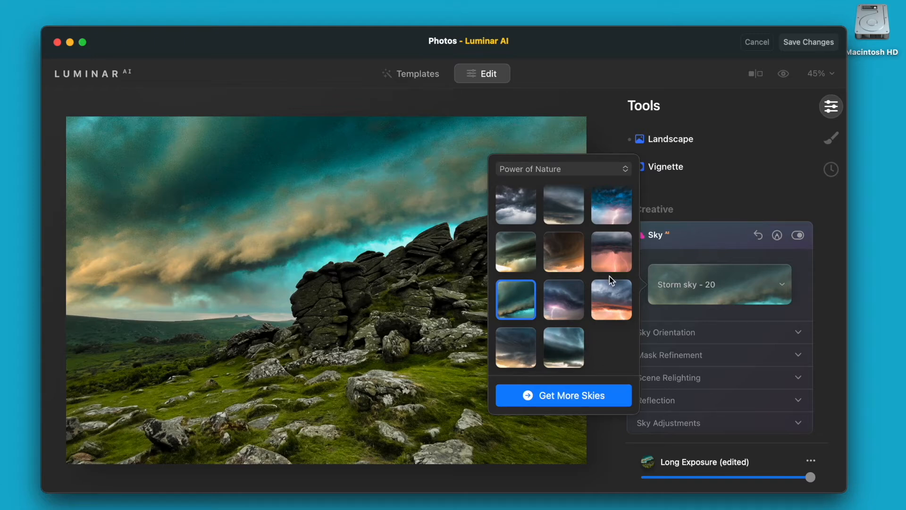
left_click(707, 330)
- Set the Sky AI scene relighting to a Relight Strength of 53 and raise the Relight Saturation
scroll(718, 366, "down", 3)
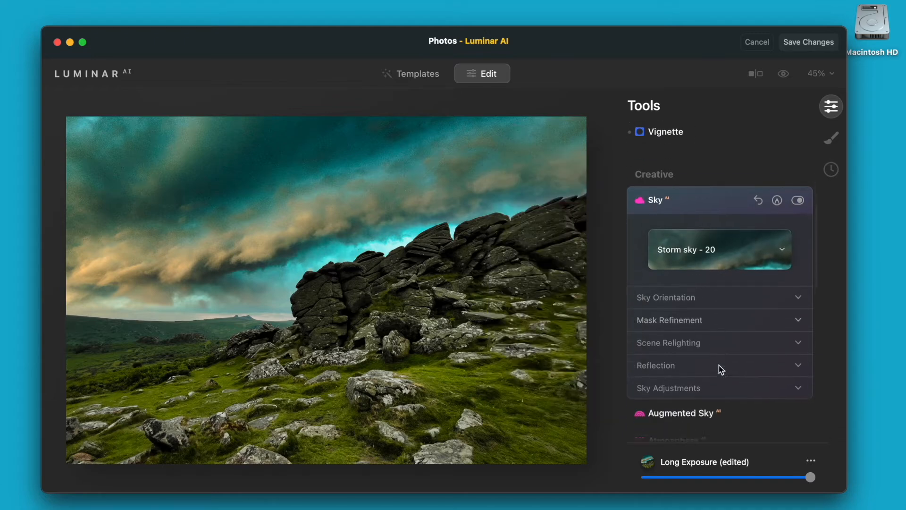
left_click(688, 263)
scroll(716, 324, "down", 2)
left_click_drag(720, 284, 754, 281)
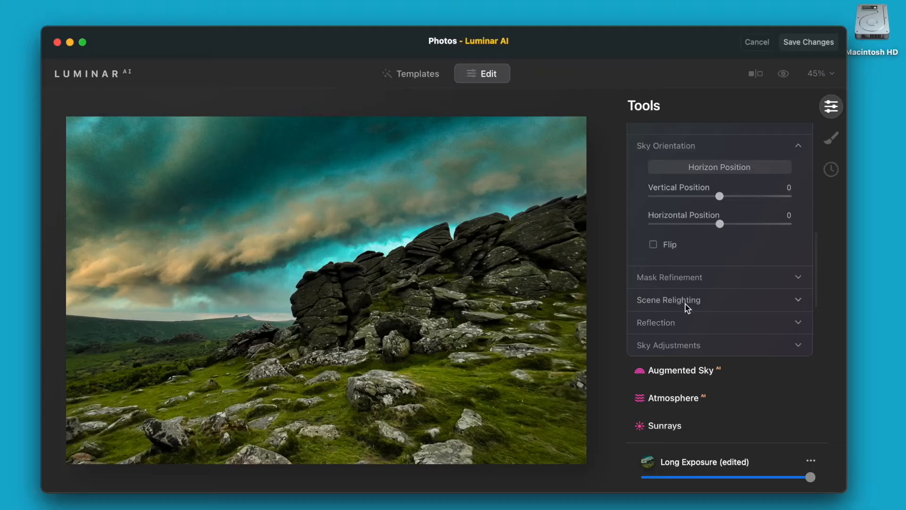
left_click(693, 465)
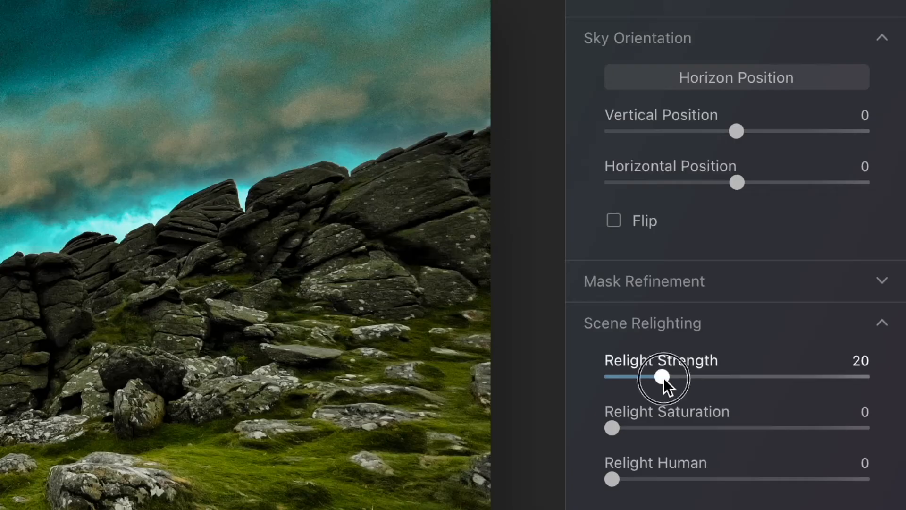
left_click_drag(664, 378, 754, 376)
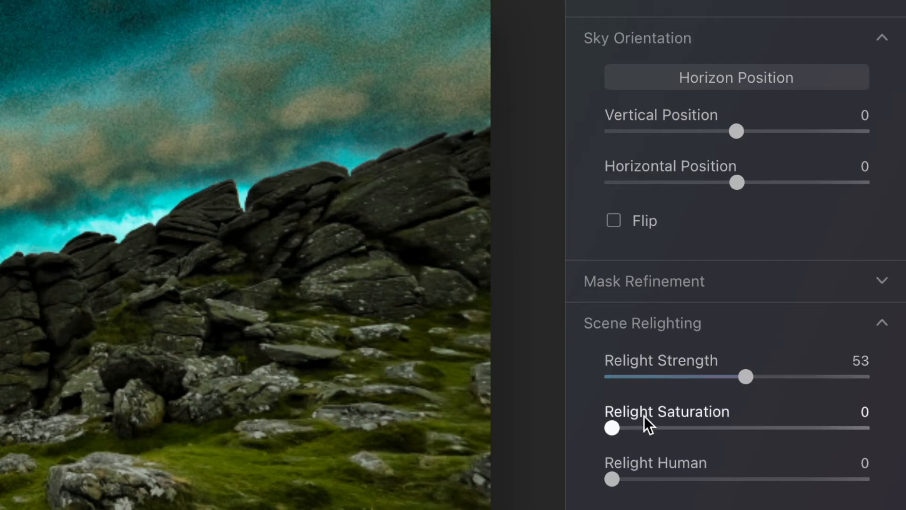
left_click_drag(616, 421, 656, 423)
- Convert the photo to black and white and set the Red luminance to 44
scroll(680, 365, "up", 10)
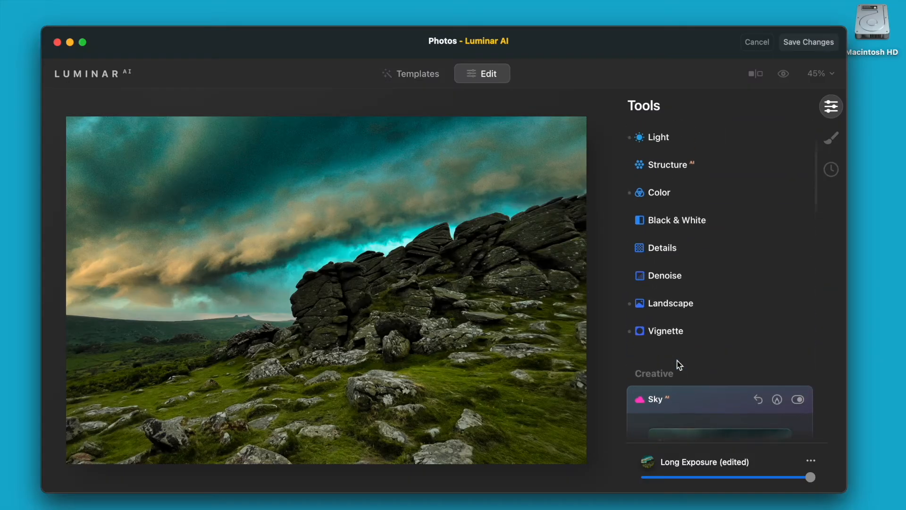
scroll(680, 365, "up", 3)
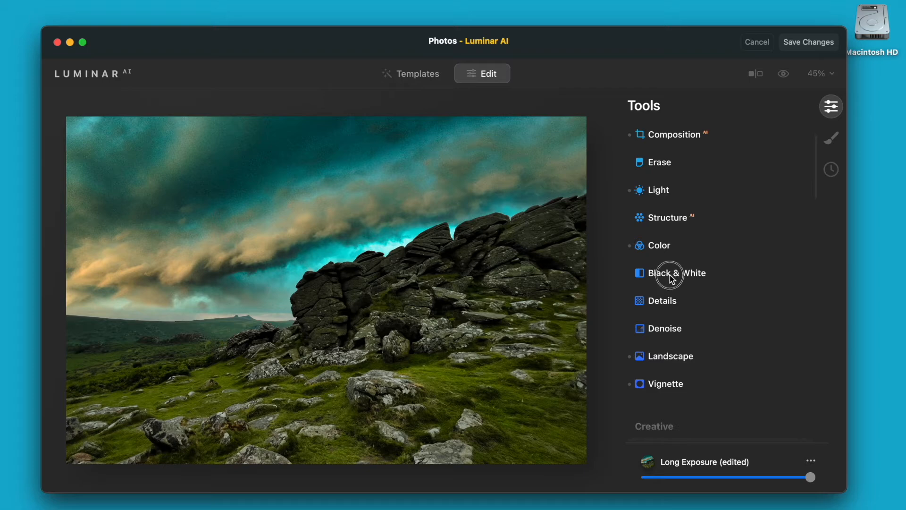
left_click(672, 277)
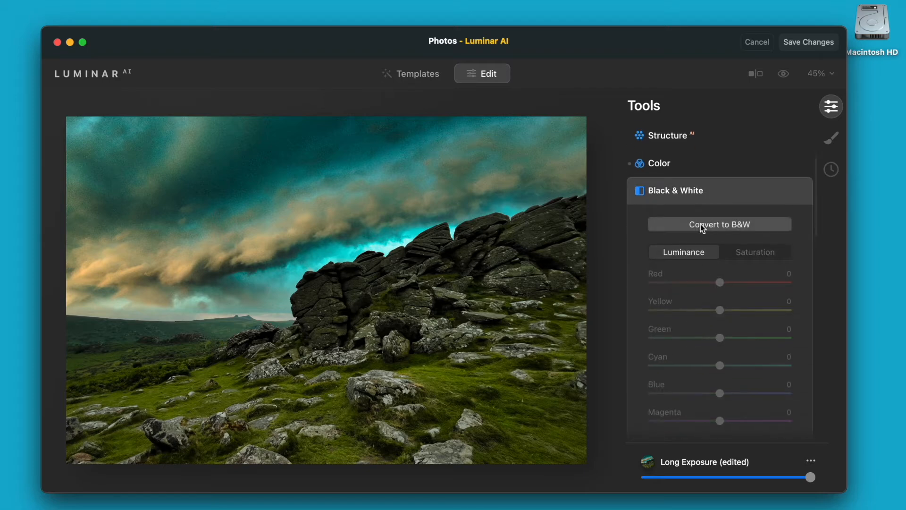
left_click(702, 228)
left_click(719, 282)
left_click_drag(719, 283, 780, 284)
left_click_drag(739, 285, 750, 283)
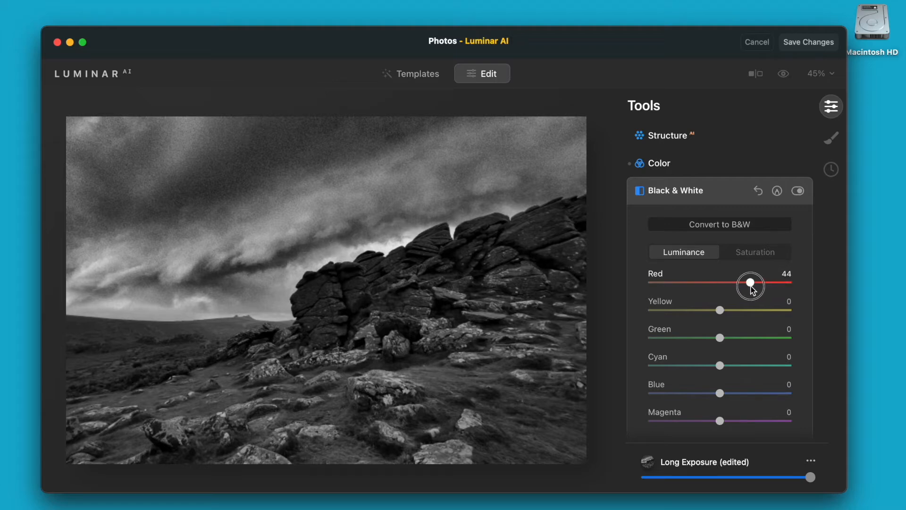
- Set the black-and-white luminance to Yellow 10, Green -10 and Cyan 17, and raise Blue slightly
left_click_drag(720, 310, 703, 335)
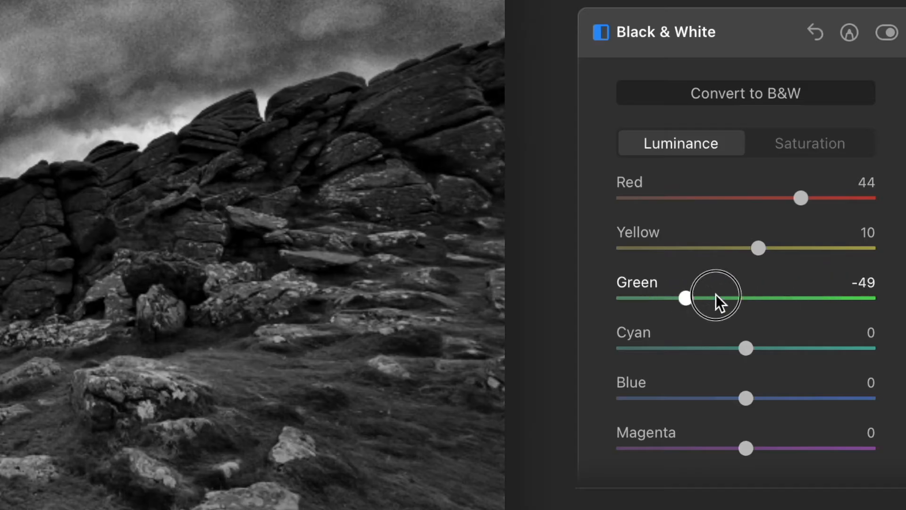
mouse_move(716, 294)
left_mouse_down()
mouse_move(786, 292)
mouse_move(731, 298)
left_mouse_up()
left_click_drag(743, 345, 766, 341)
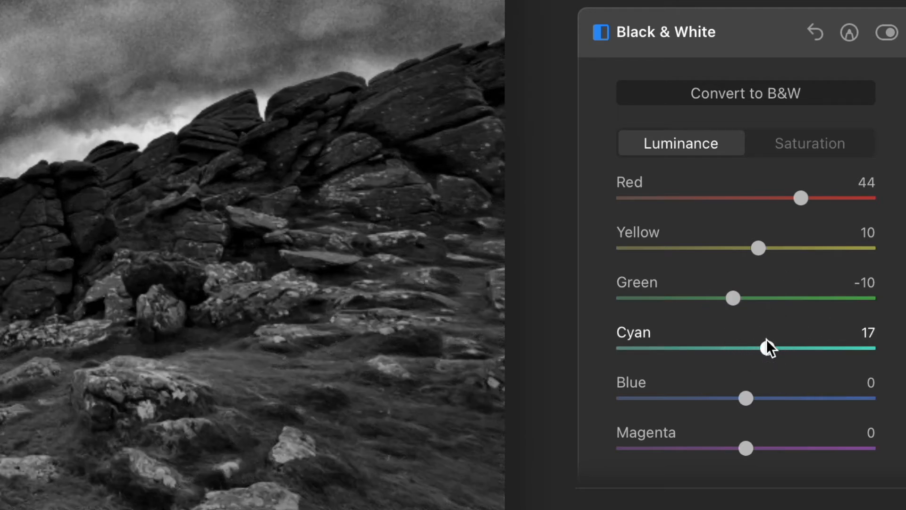
left_click_drag(744, 398, 767, 396)
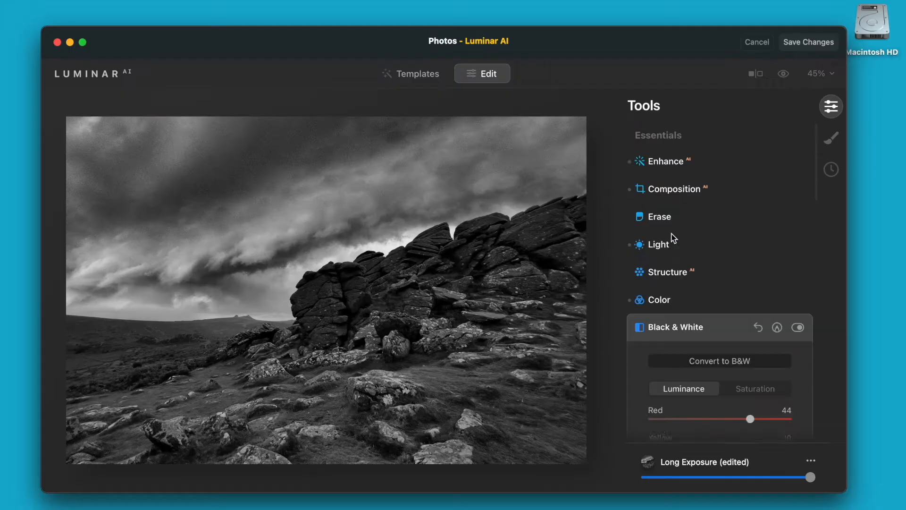
- Set the Light tool's Smart Contrast to 57 and Shadows to 56, and adjust the Highlights
left_click(661, 250)
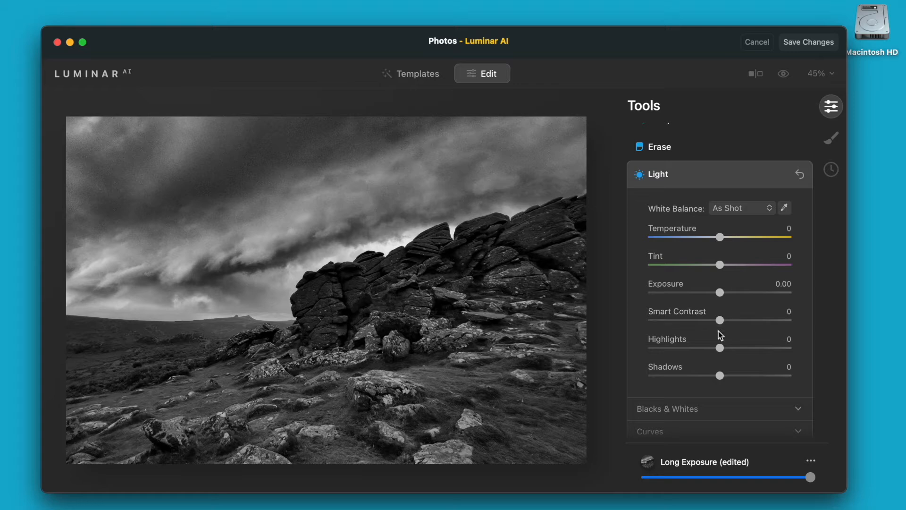
left_click_drag(722, 323, 764, 323)
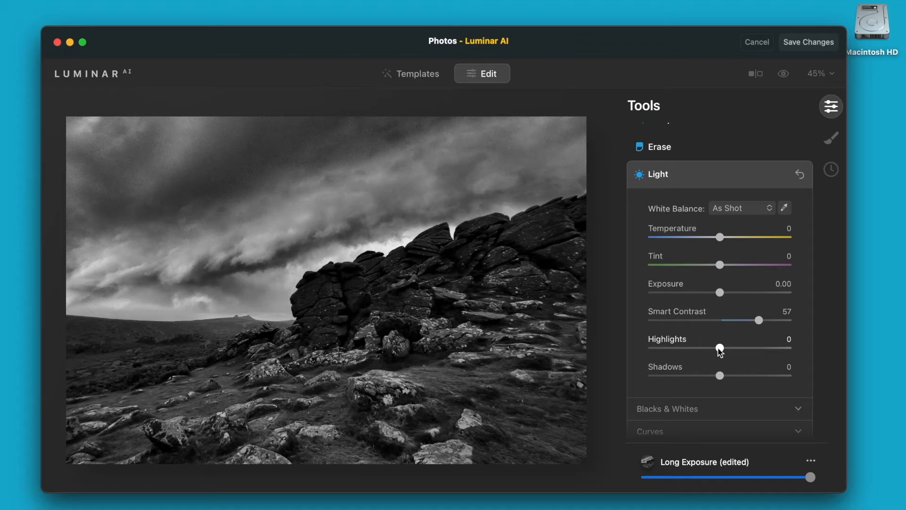
left_click_drag(719, 376, 761, 375)
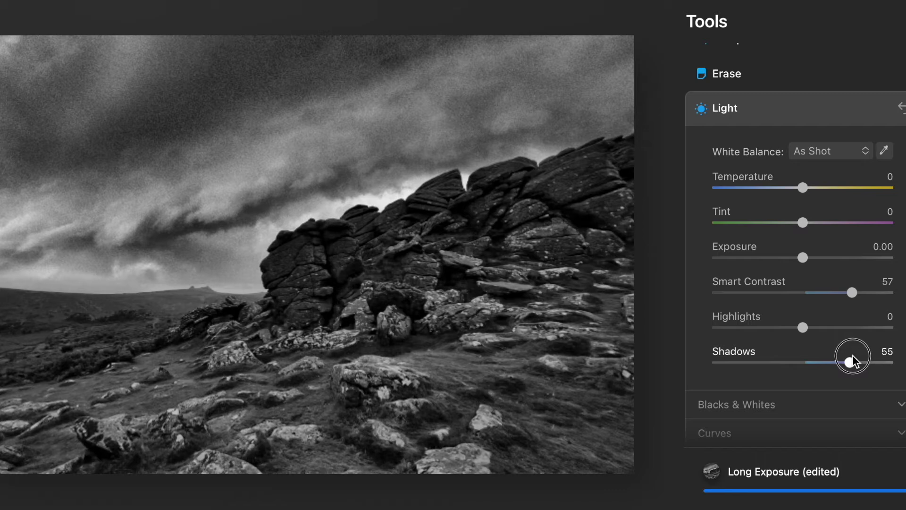
mouse_move(854, 362)
left_mouse_down()
mouse_move(884, 359)
mouse_move(854, 360)
left_mouse_up()
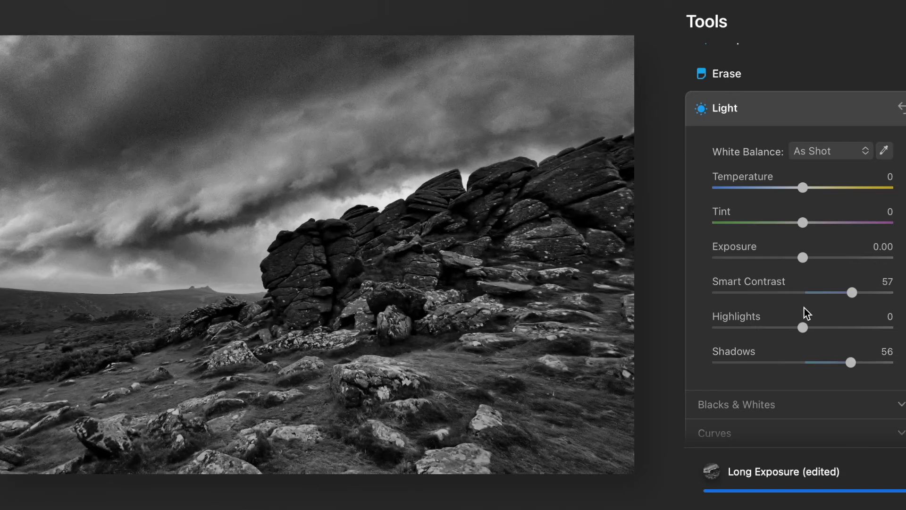
left_click(803, 328)
left_click_drag(803, 328, 841, 312)
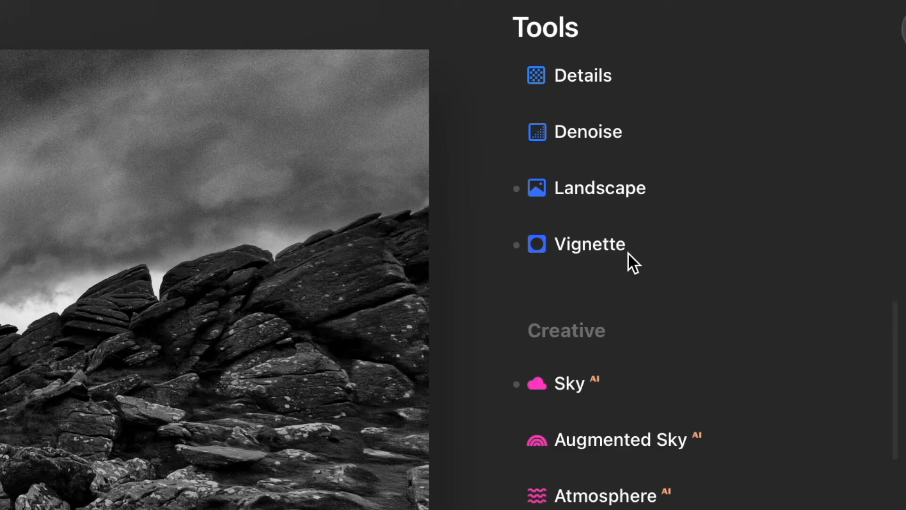
- Darken the photo's edges by setting the Vignette amount to about -65
scroll(628, 252, "down", 5)
scroll(627, 252, "up", 5)
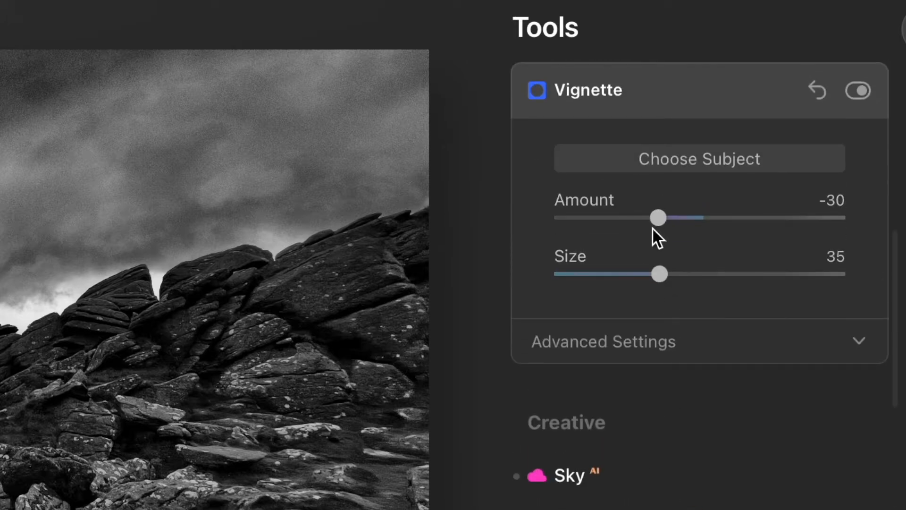
left_click_drag(657, 218, 613, 221)
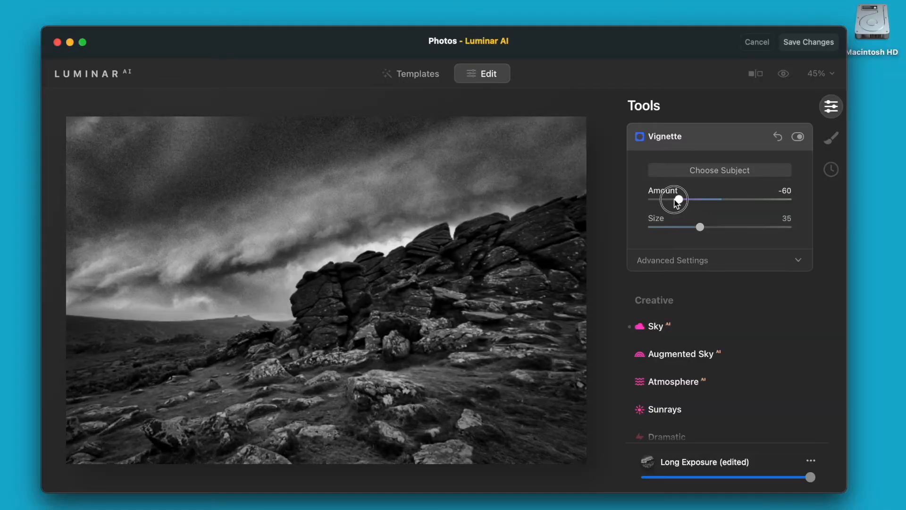
left_click_drag(676, 201, 673, 202)
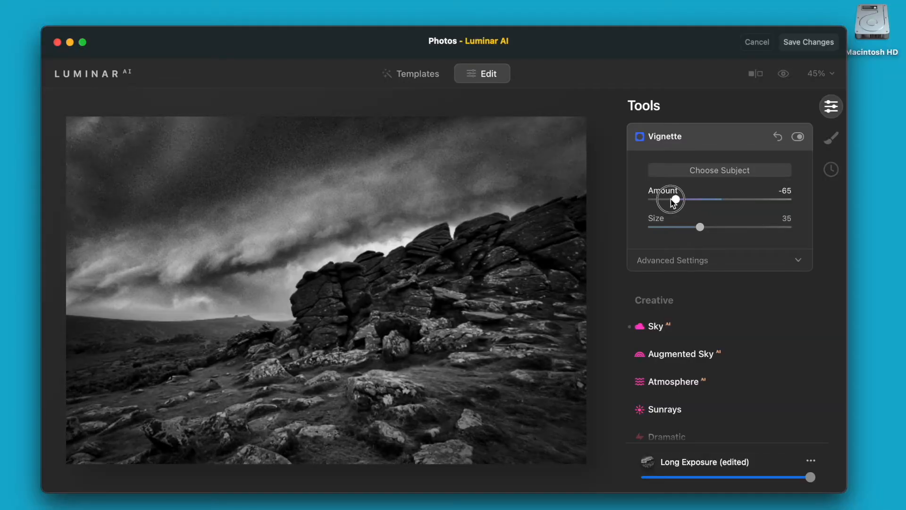
- Try the Fog atmosphere, and apply Atmosphere AI in Haze mode with an amount of 49
left_click(674, 382)
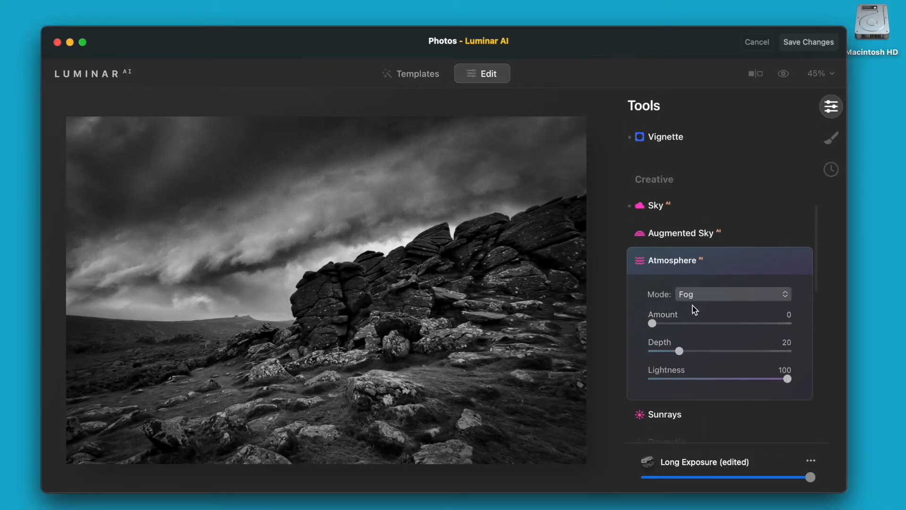
left_click_drag(657, 319, 713, 319)
left_click_drag(652, 326, 564, 300)
left_click(731, 295)
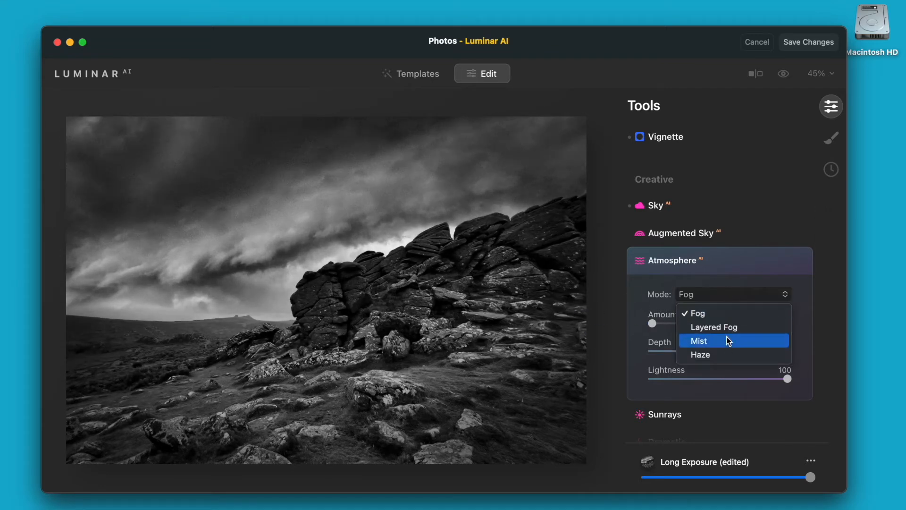
left_click(710, 354)
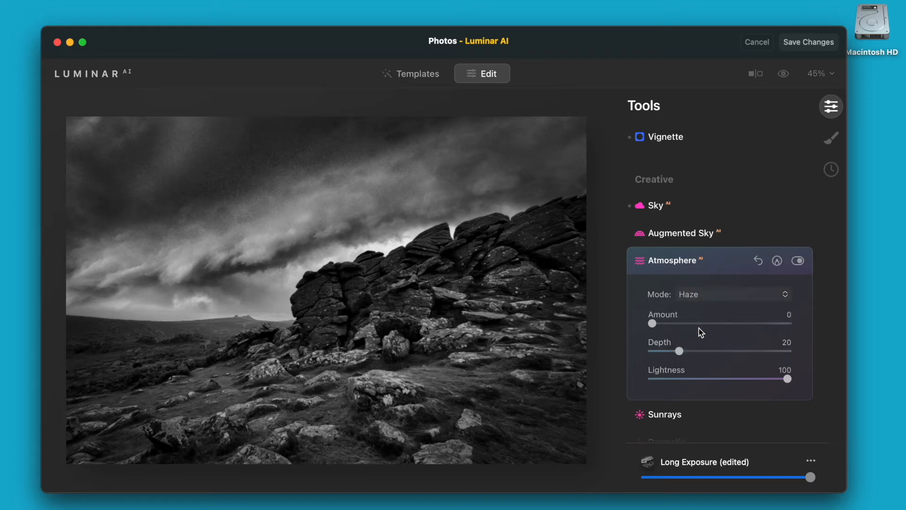
left_click_drag(656, 325, 719, 323)
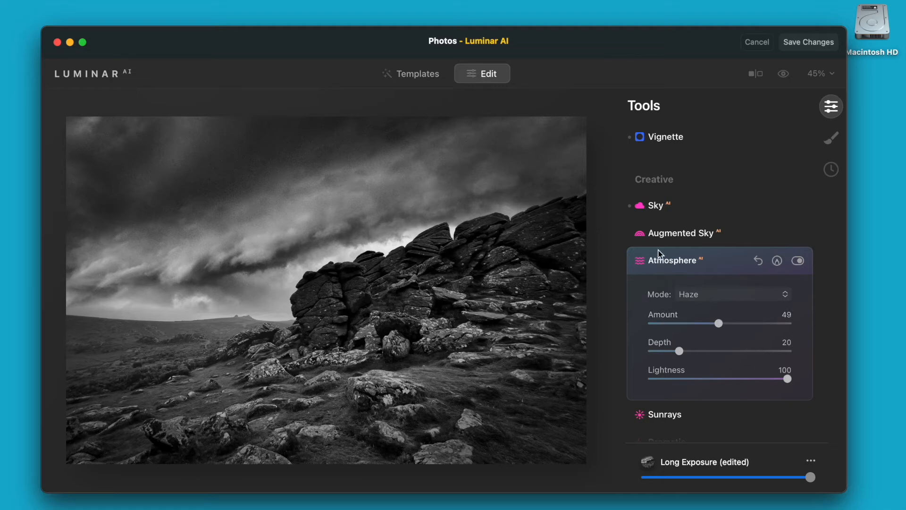
- Apply the Venus LUT with the Mood tool and show the unedited photo for comparison
left_click(666, 207)
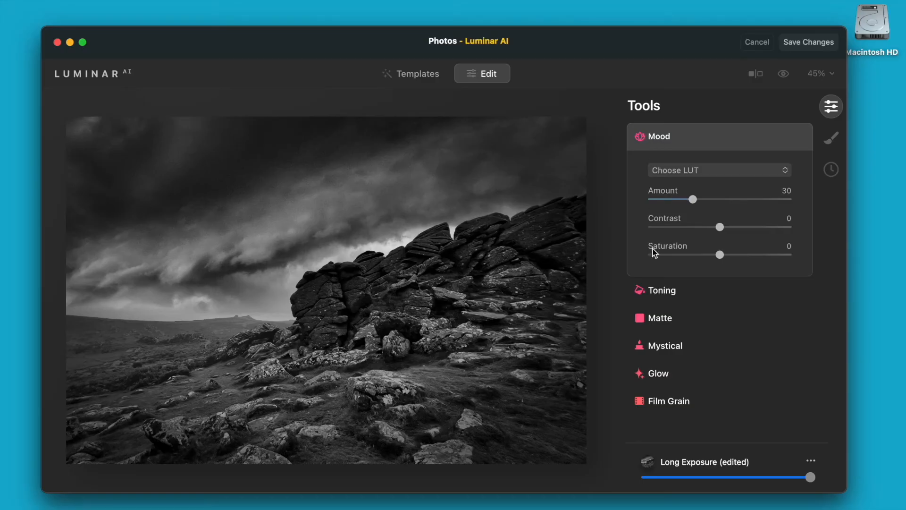
left_click(678, 171)
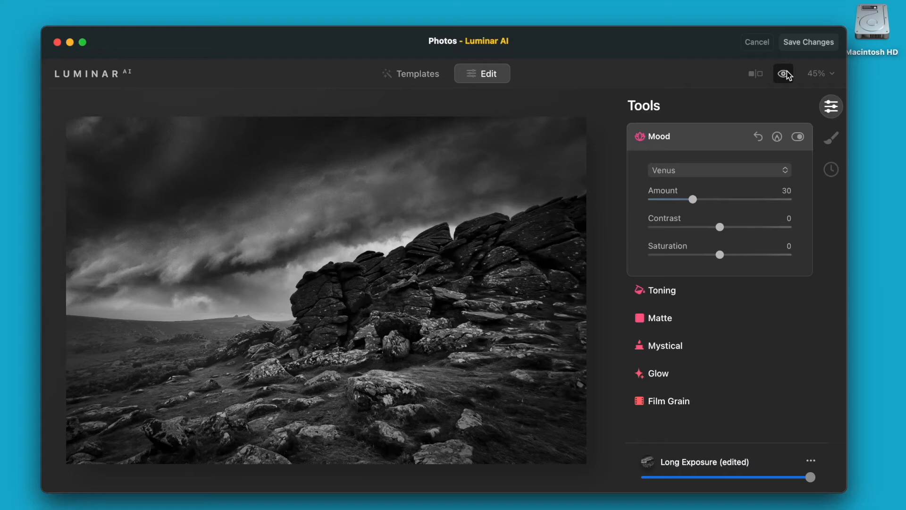
left_click(787, 71)
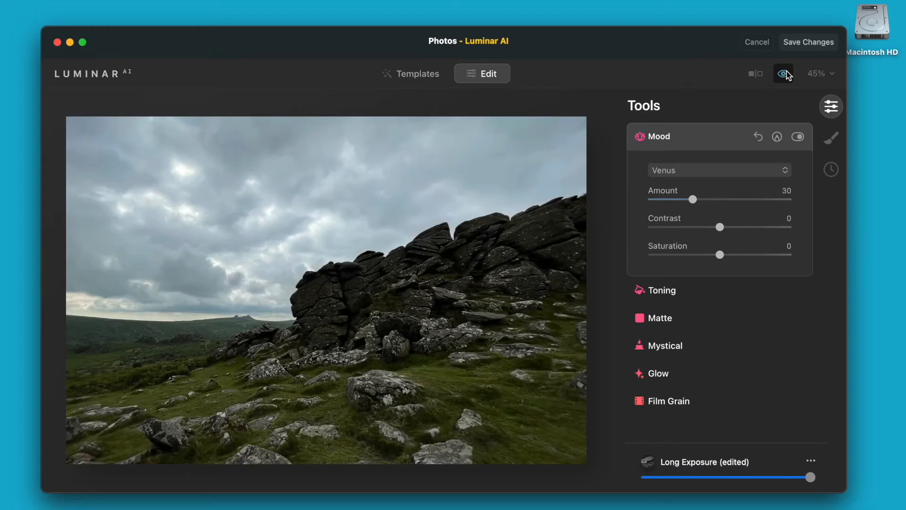
- Return to the edited view and set Enhance AI's Sky Enhancer to 68 and Accent to 63
left_click(786, 74)
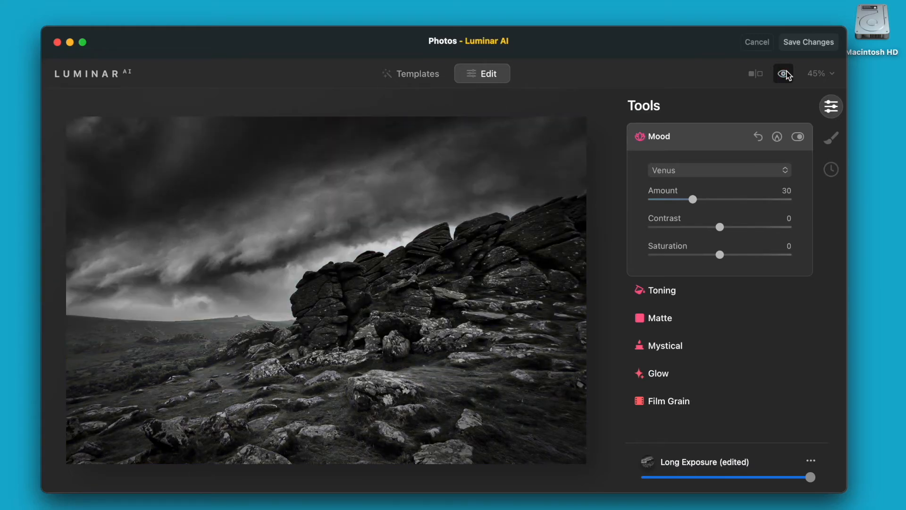
scroll(718, 166, "up", 10)
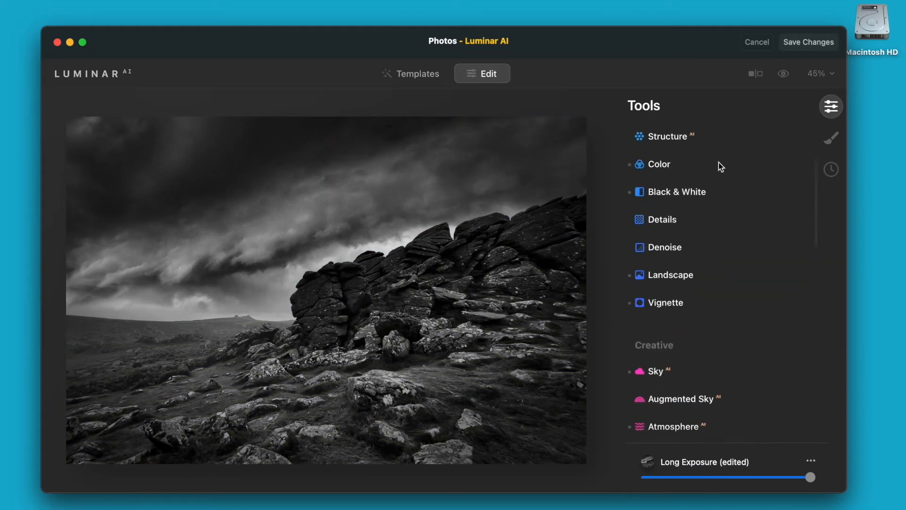
scroll(718, 165, "up", 3)
left_click(663, 161)
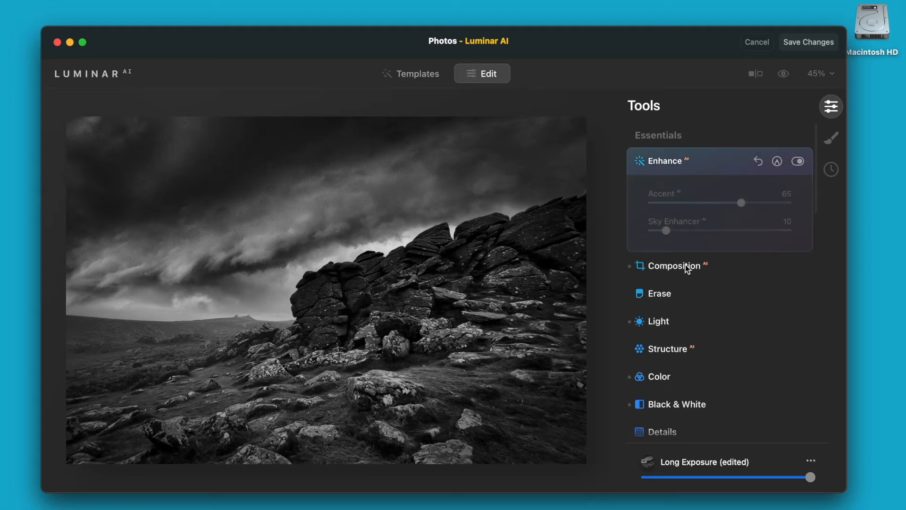
left_click_drag(669, 230, 715, 222)
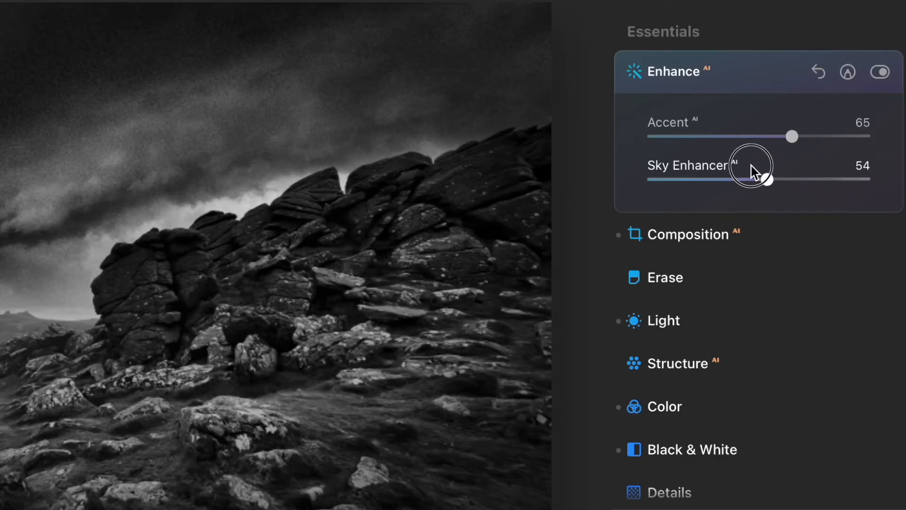
left_click_drag(751, 166, 795, 171)
mouse_move(792, 136)
left_mouse_down()
mouse_move(896, 142)
mouse_move(661, 162)
mouse_move(788, 151)
left_mouse_up()
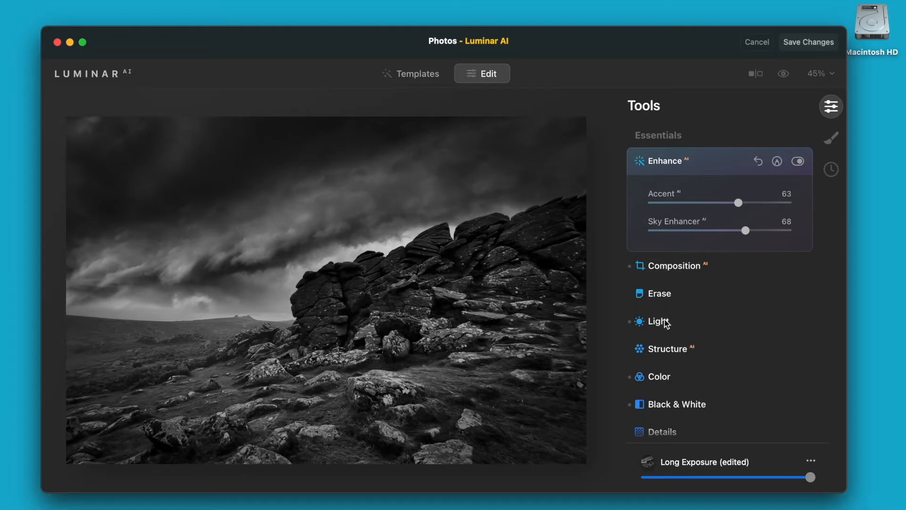
- Crop the photo to a 1:1 square with the Composition tool, repositioned to include more of the rocks
left_click(670, 267)
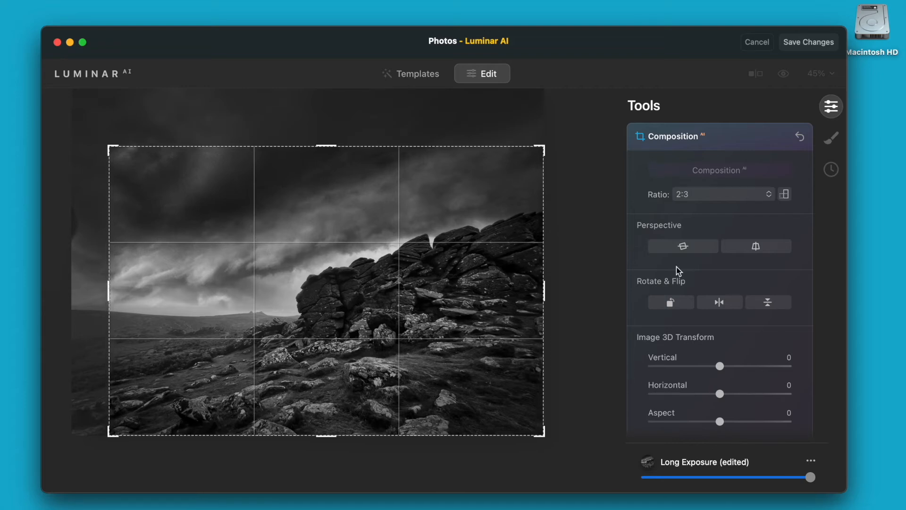
left_click(694, 198)
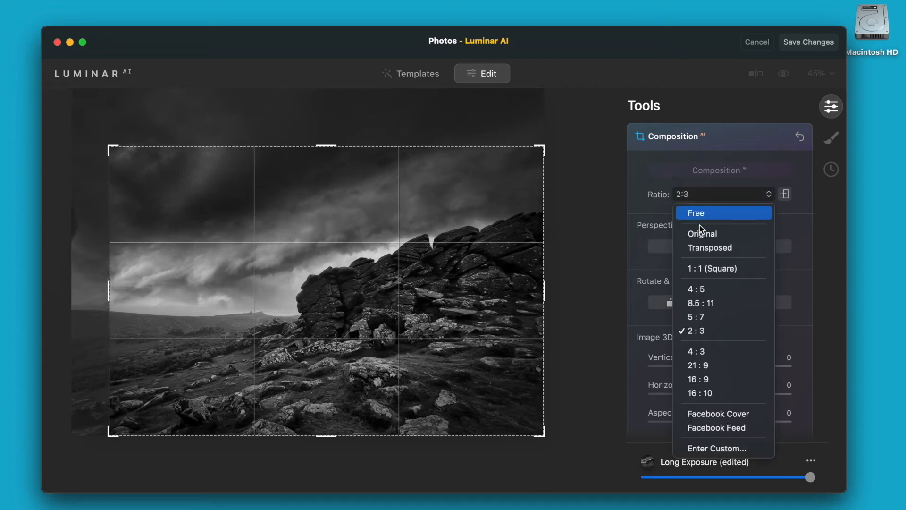
left_click(697, 268)
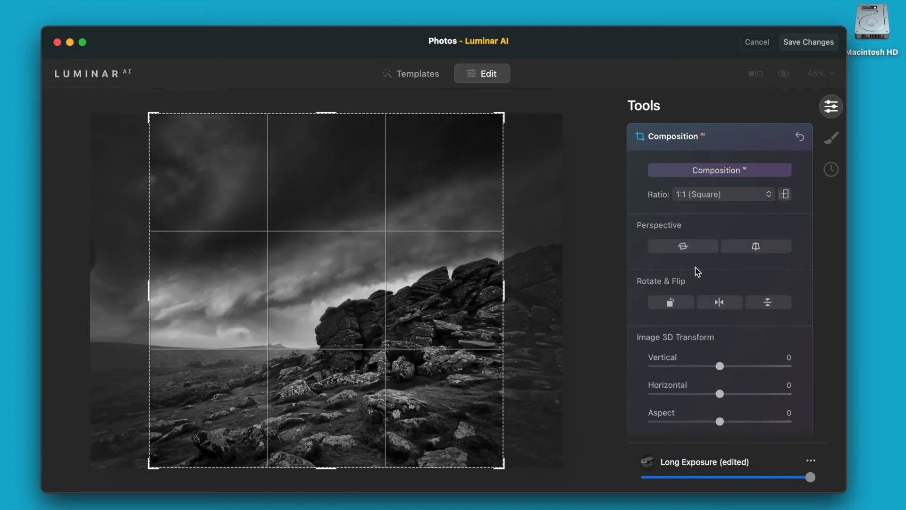
mouse_move(471, 413)
left_mouse_down()
mouse_move(465, 394)
mouse_move(472, 399)
left_mouse_up()
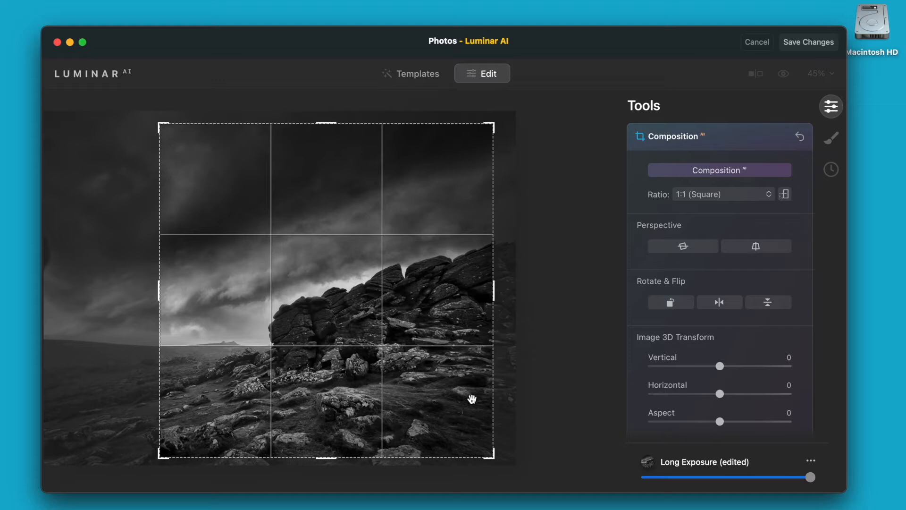
key("Return")
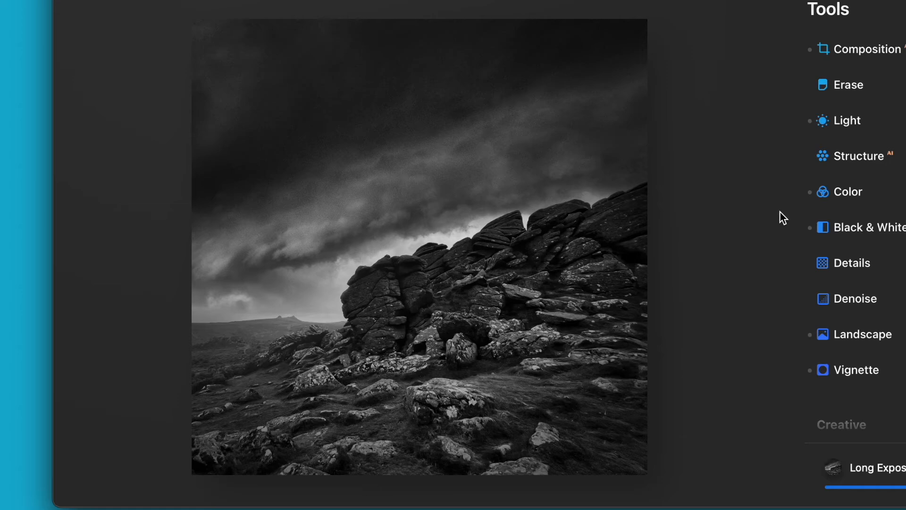
- Recrop the photo at a 2:3 ratio tightly around the rock outcrop, and compare the result with the unedited version
left_click(855, 45)
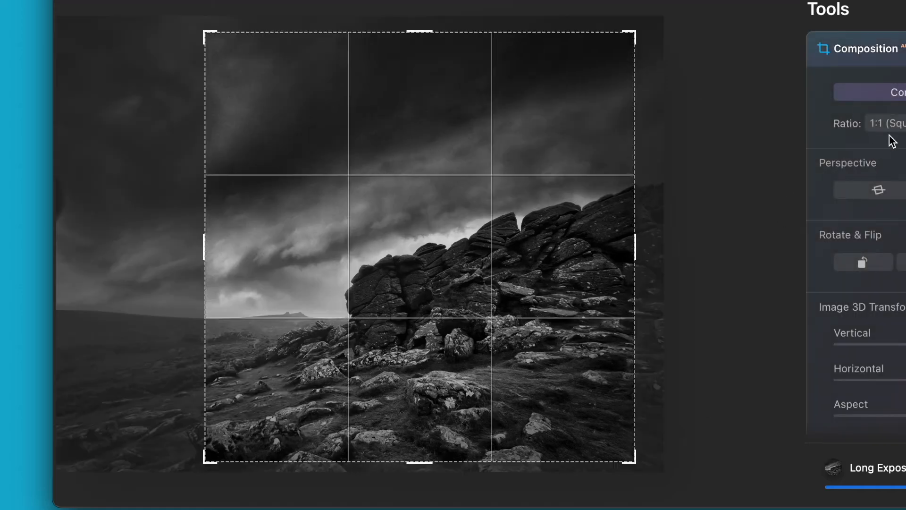
left_click(894, 127)
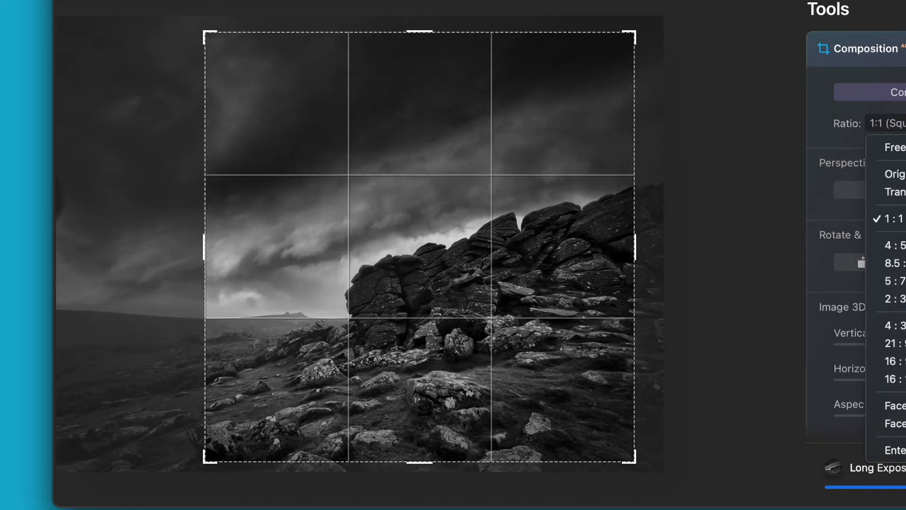
left_click(894, 298)
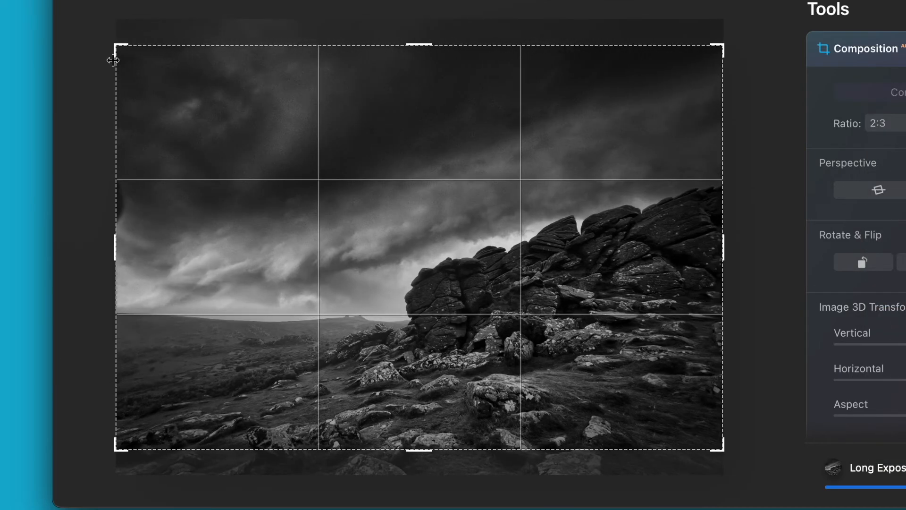
left_click_drag(118, 44, 202, 88)
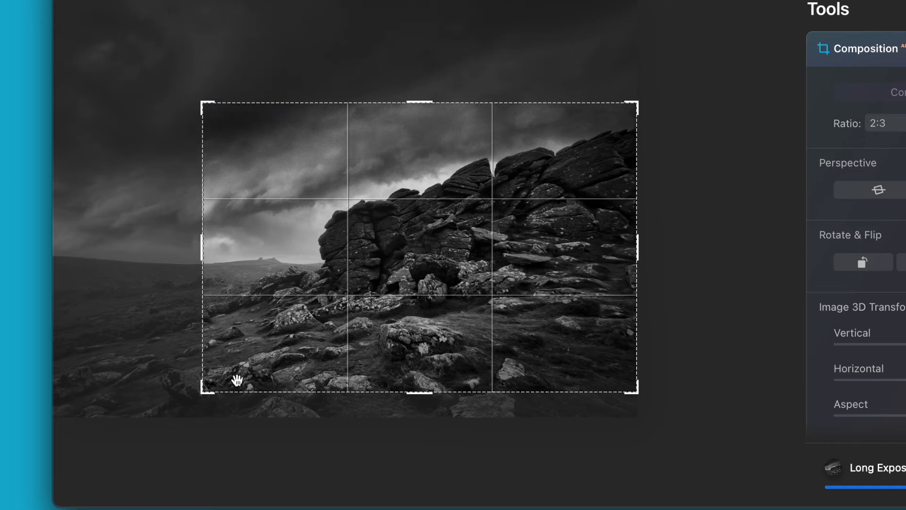
left_click_drag(202, 395, 190, 399)
left_click_drag(228, 360, 214, 340)
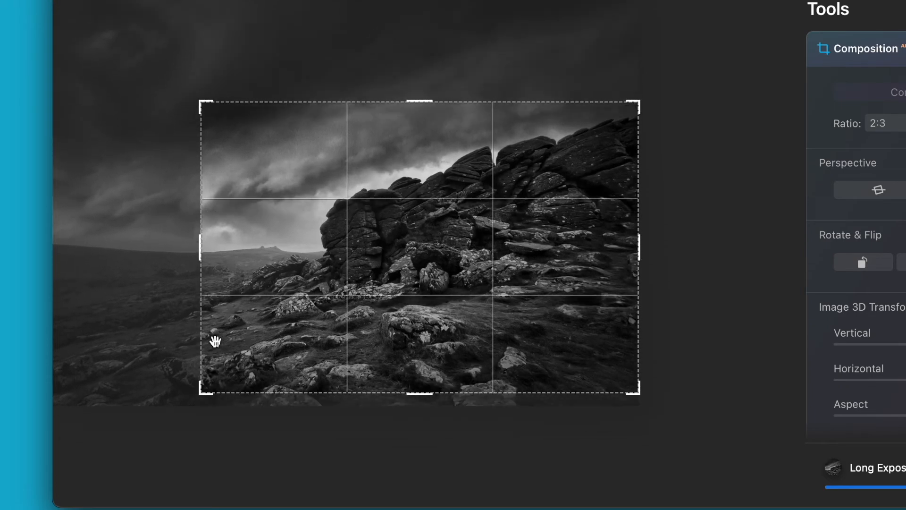
key("Return")
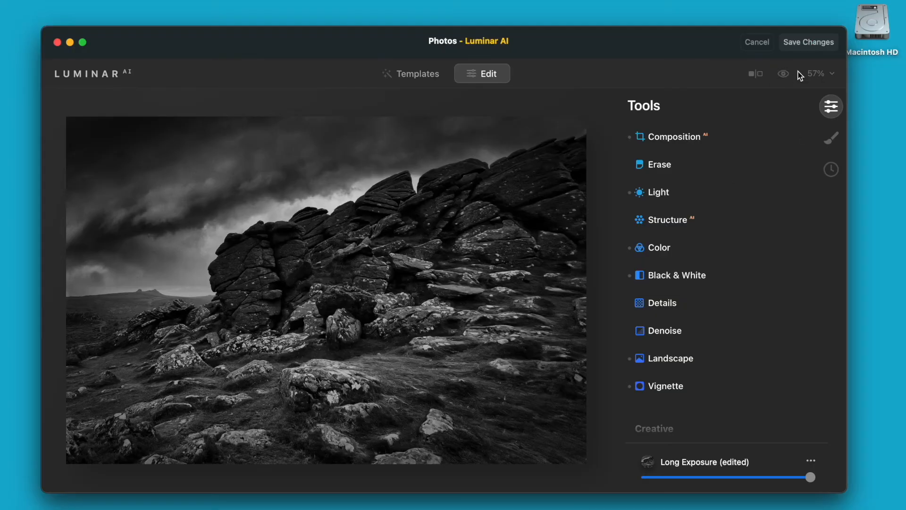
left_click(787, 77)
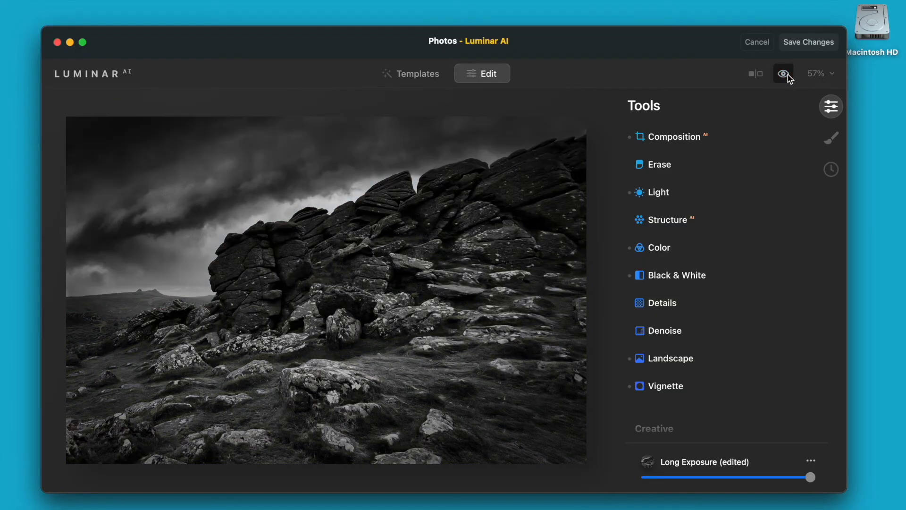
left_click(788, 76)
- Set the Light tool's Temperature to 29, Smart Contrast to -21, Highlights to 30 and Shadows to 65
left_click(670, 191)
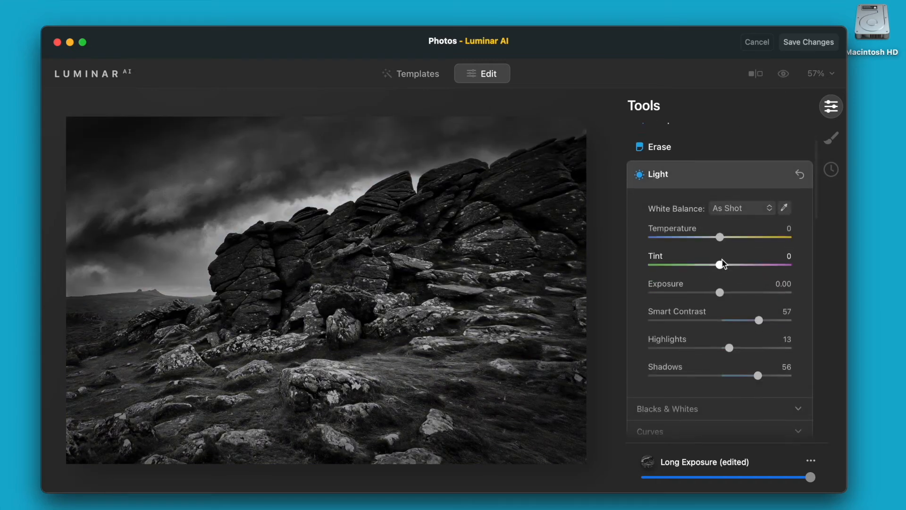
mouse_move(722, 237)
left_mouse_down()
mouse_move(749, 235)
mouse_move(740, 237)
left_mouse_up()
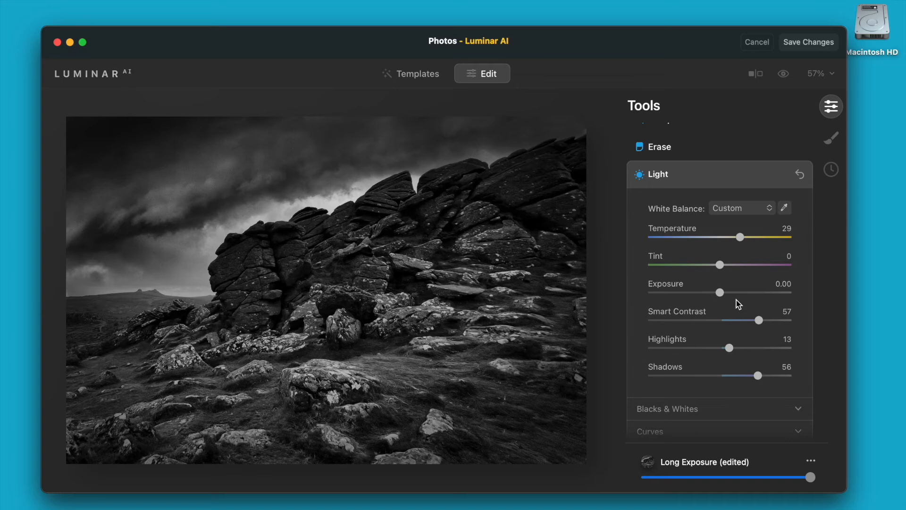
left_click_drag(759, 321, 682, 347)
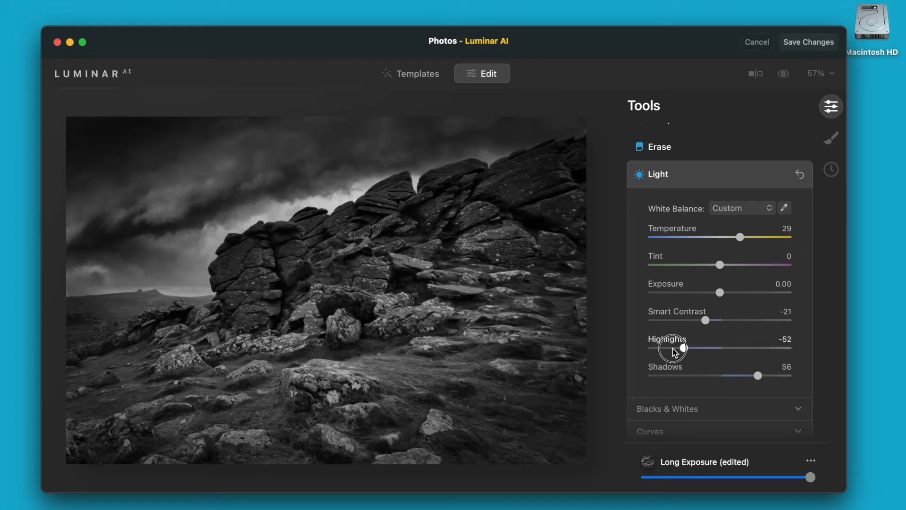
- In the Light tool's Blacks & Whites settings, set Whites to 37 and Blacks to about -28
left_click(694, 409)
left_click(720, 438)
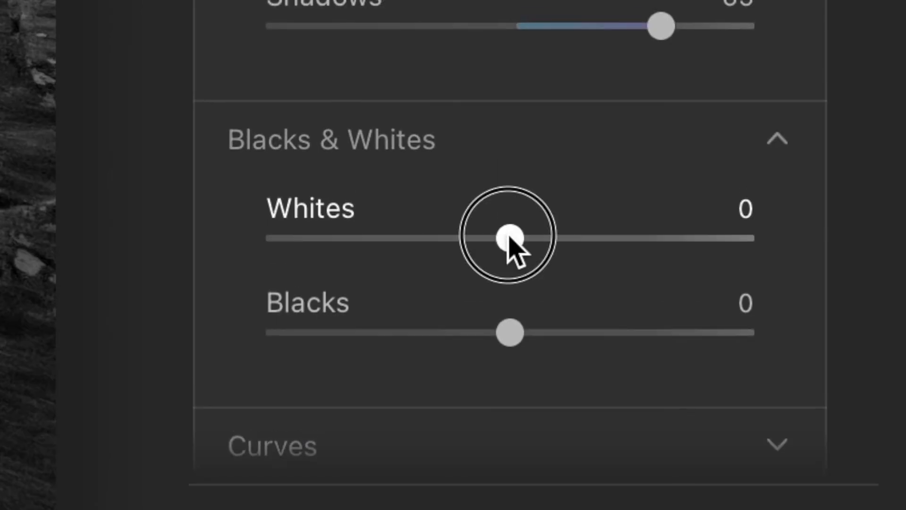
left_click_drag(509, 239, 596, 238)
left_click_drag(529, 332, 441, 342)
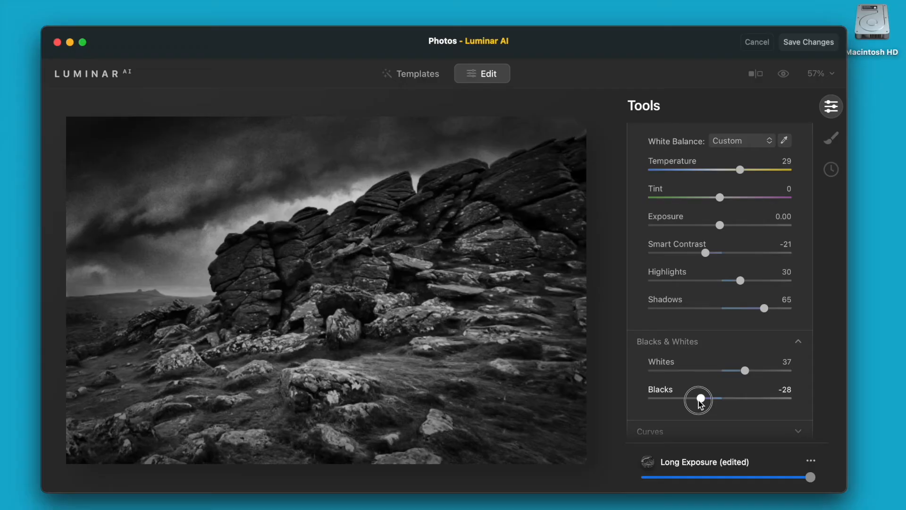
left_click_drag(700, 402, 700, 400)
- Try the Mystical effect with an amount of 56 and return its amount to 0
scroll(739, 338, "down", 5)
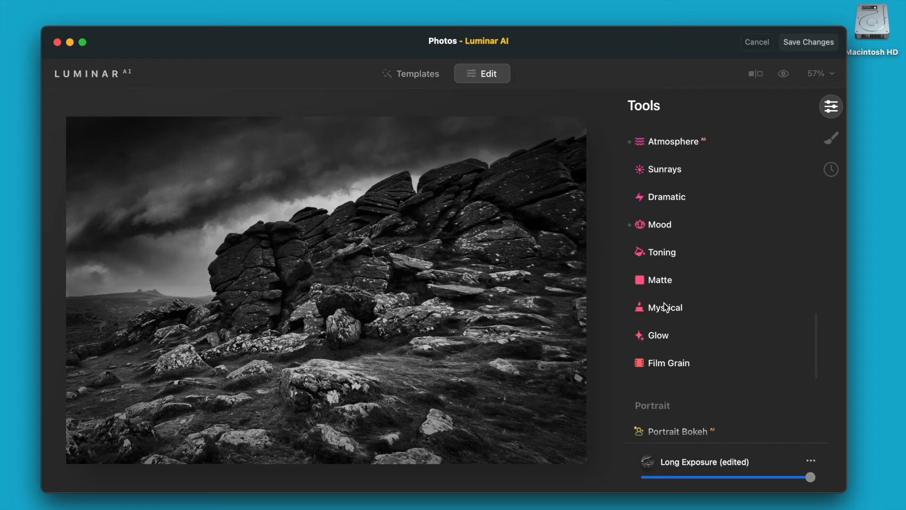
left_click(665, 307)
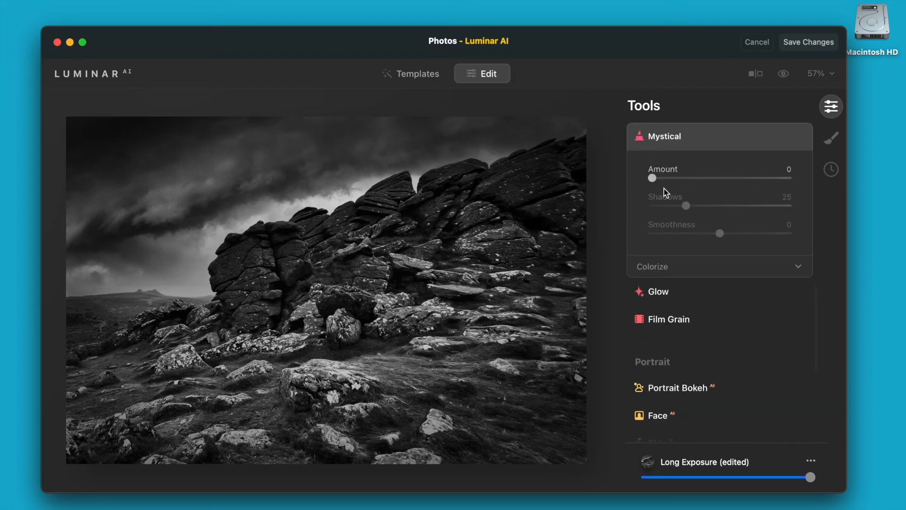
left_click_drag(654, 179, 730, 179)
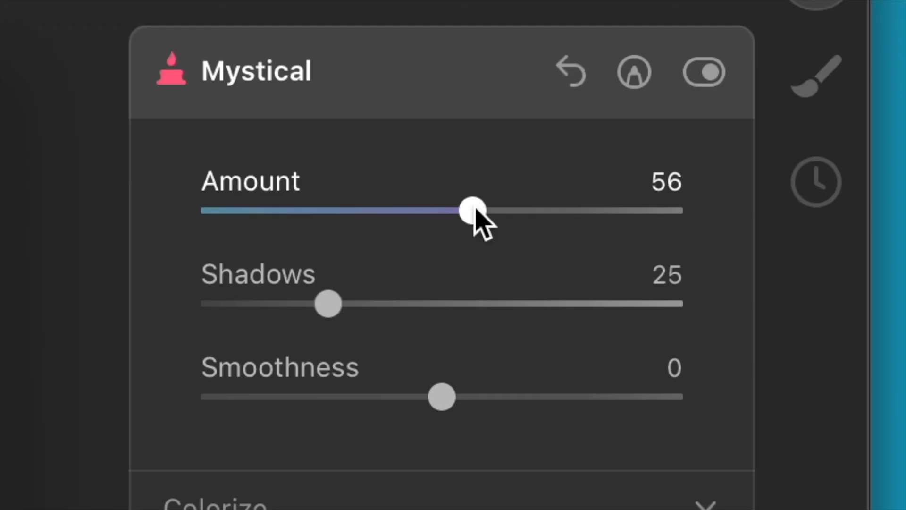
left_click_drag(476, 209, 381, 201)
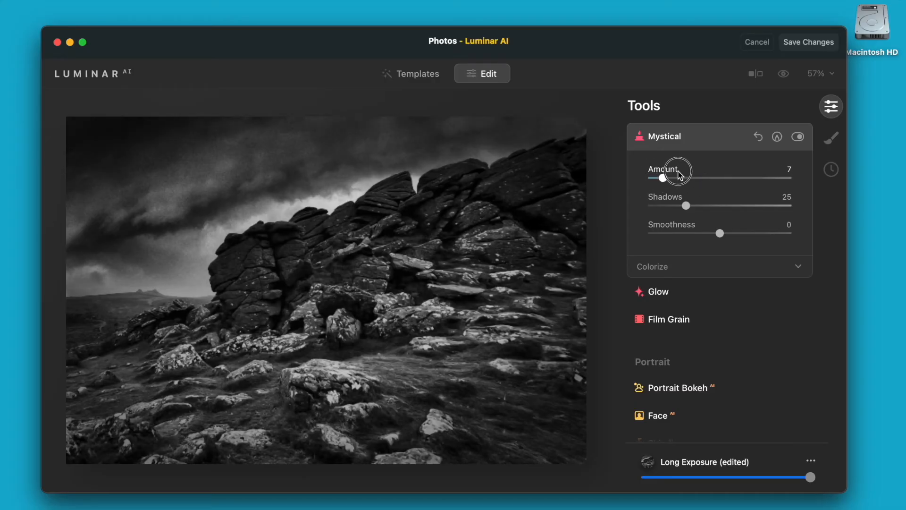
left_click_drag(689, 175, 570, 182)
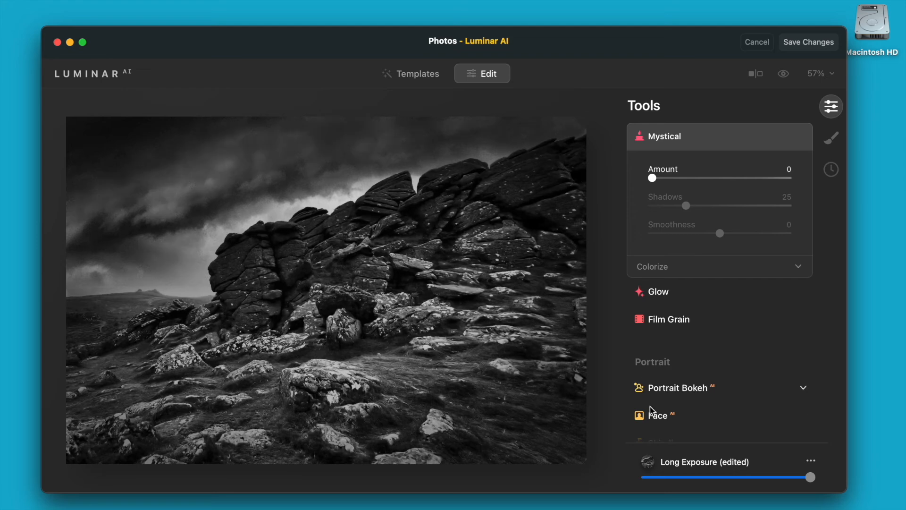
- Add Film Grain to the photo with an amount of 17
left_click(684, 323)
left_click_drag(654, 233, 682, 232)
- Set the Details tool's Small Details to 23, Medium Details to 17 and Large Details to 22, and toggle the tool to compare
scroll(715, 330, "up", 5)
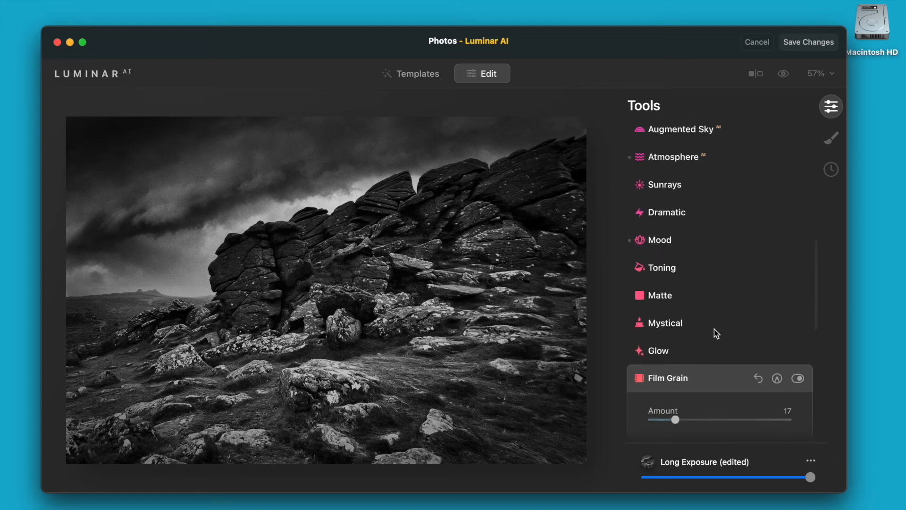
scroll(714, 330, "up", 5)
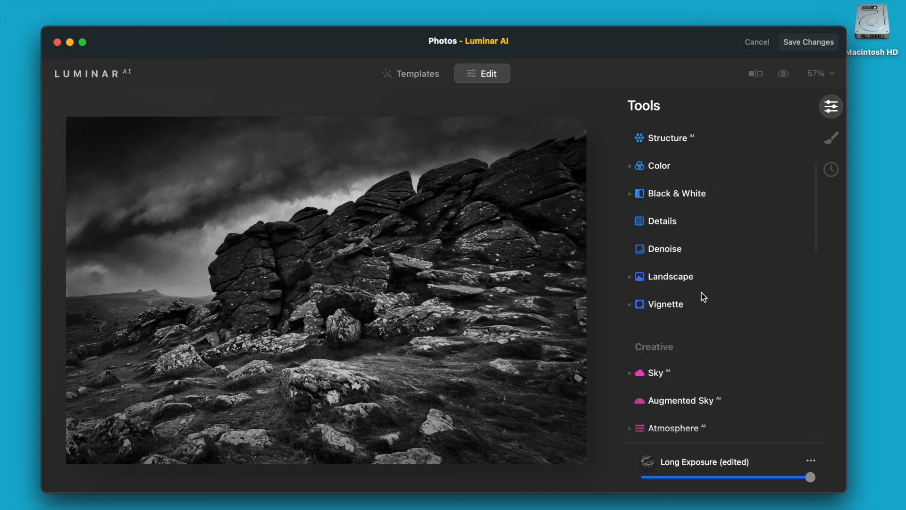
left_click(678, 226)
left_click(720, 262)
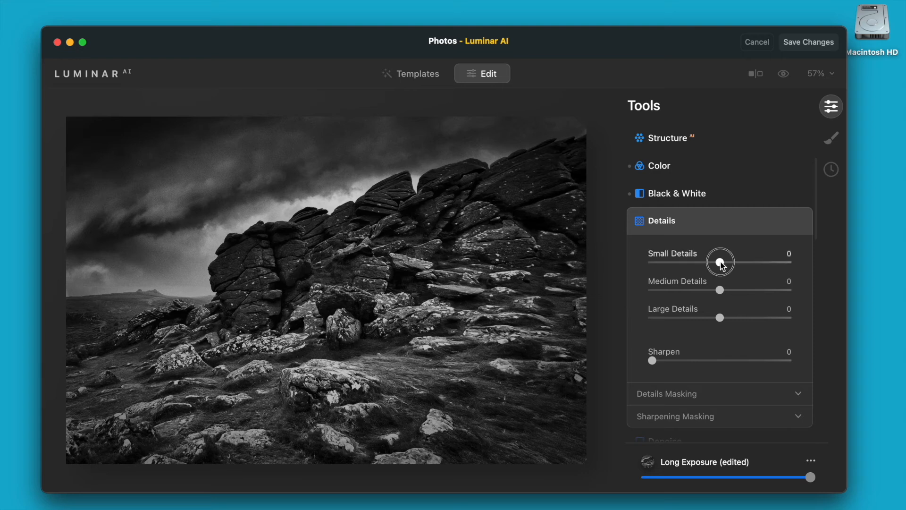
mouse_move(719, 262)
left_mouse_down()
mouse_move(740, 268)
mouse_move(734, 263)
left_mouse_up()
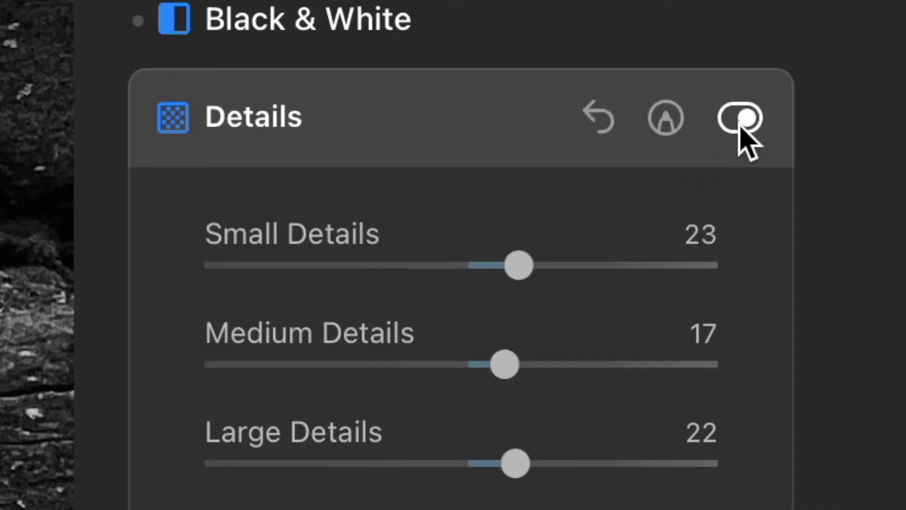
left_click(799, 221)
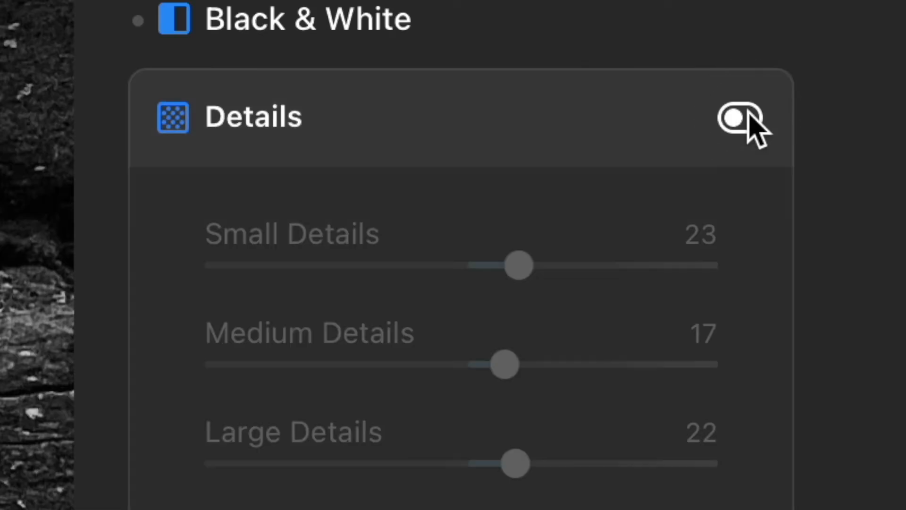
left_click(799, 221)
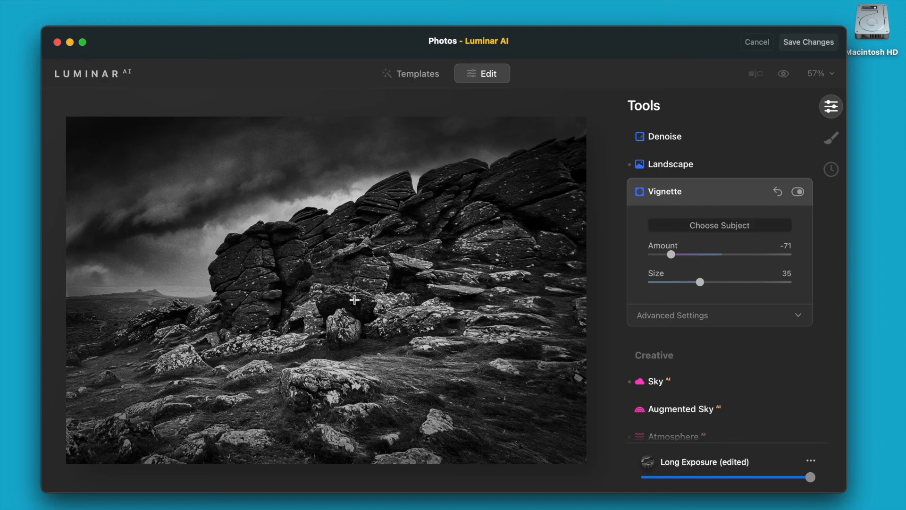
- Try several vignette subject points across the sky and rocks, and set the vignette's centre on the rock stack left of the photo's middle
left_click(151, 290)
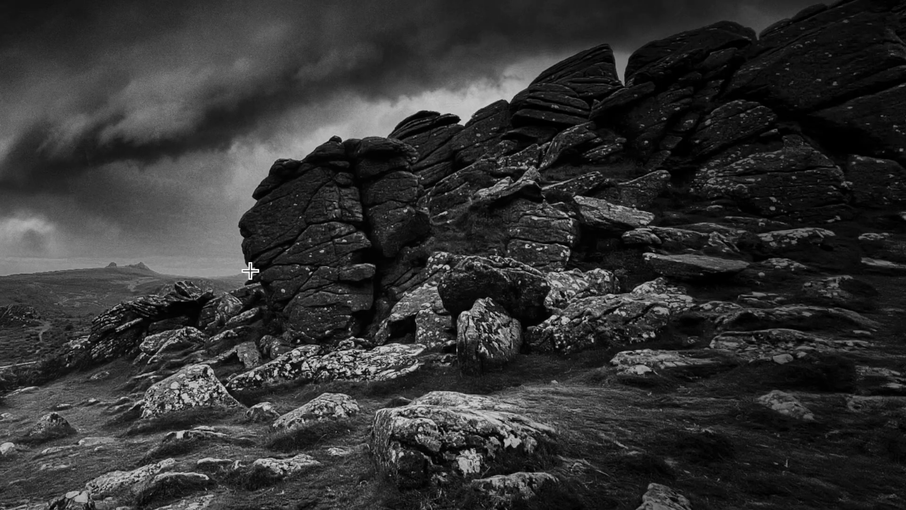
left_click(755, 107)
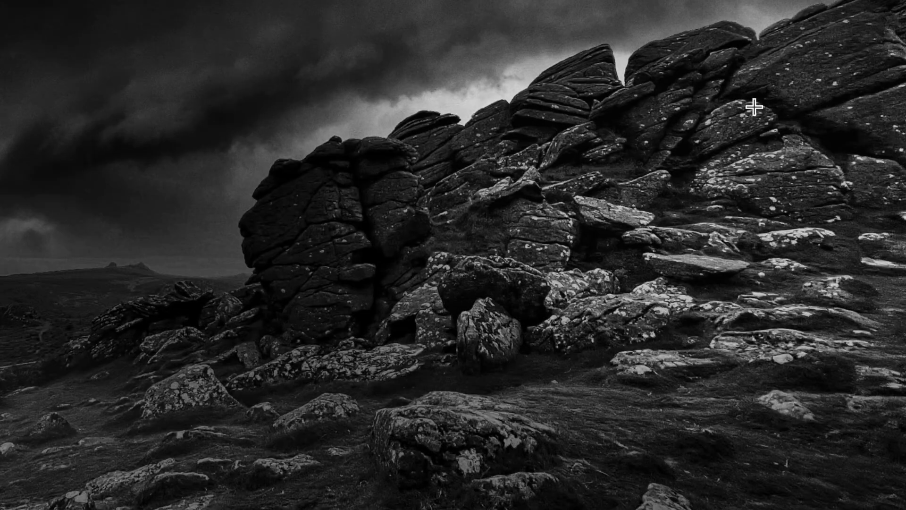
left_click(498, 152)
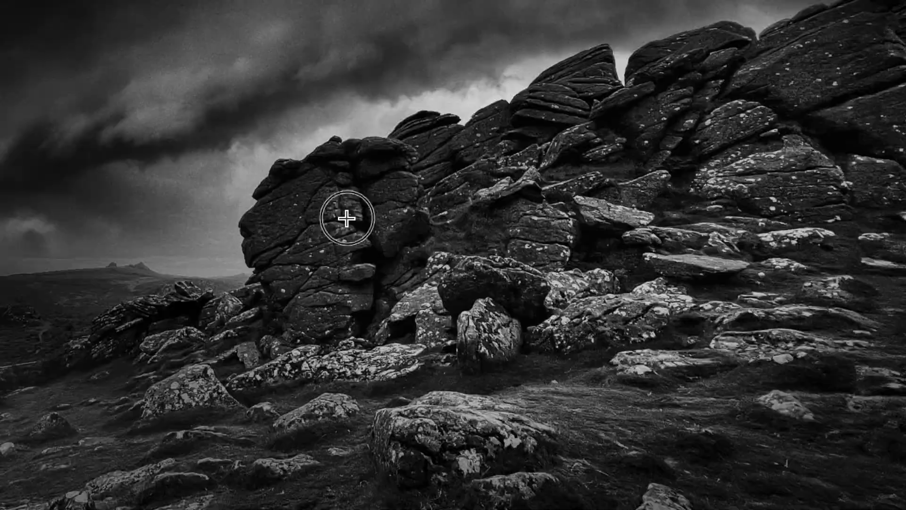
left_click(346, 218)
left_click(377, 206)
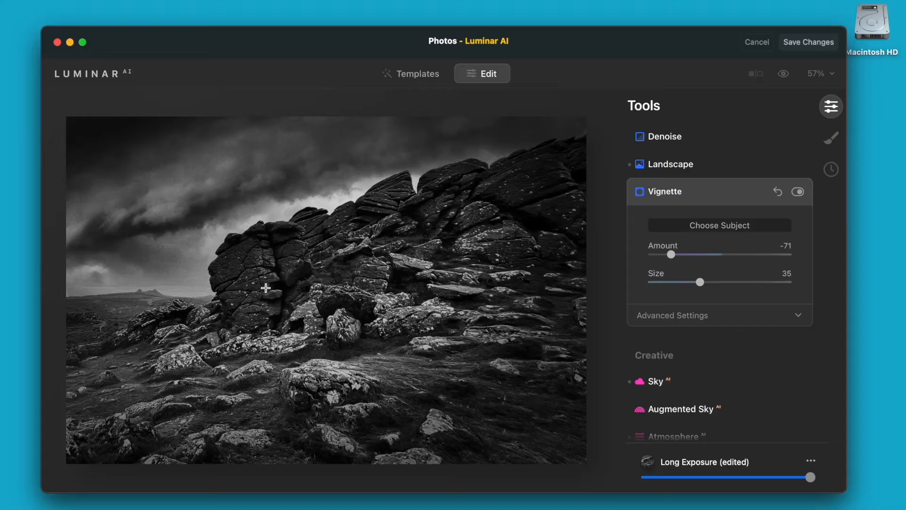
left_click(263, 265)
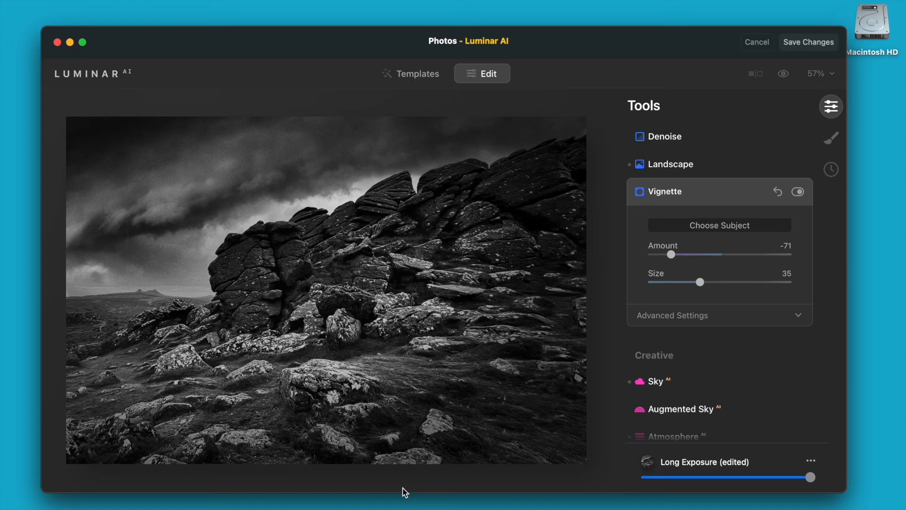
- Open the Landscape tool's settings and compare the complete edit with the original photo
left_click(708, 164)
left_click(783, 74)
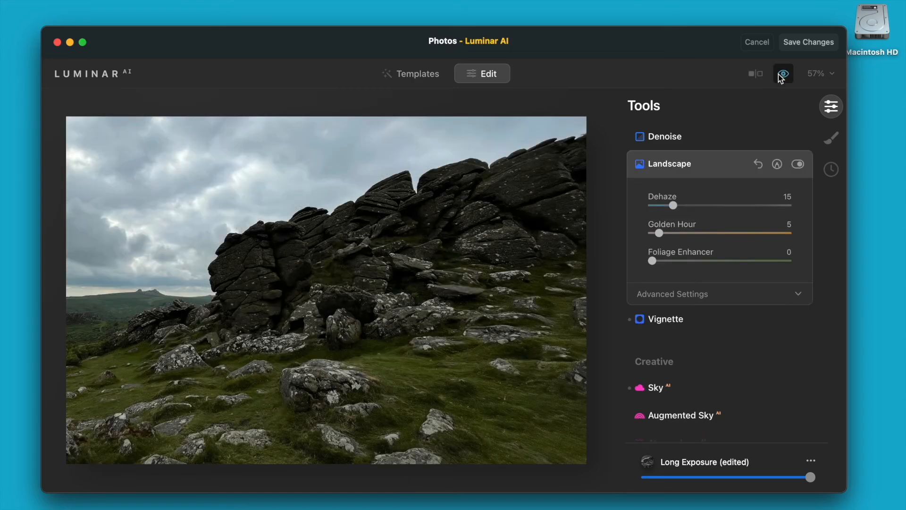
left_click(782, 76)
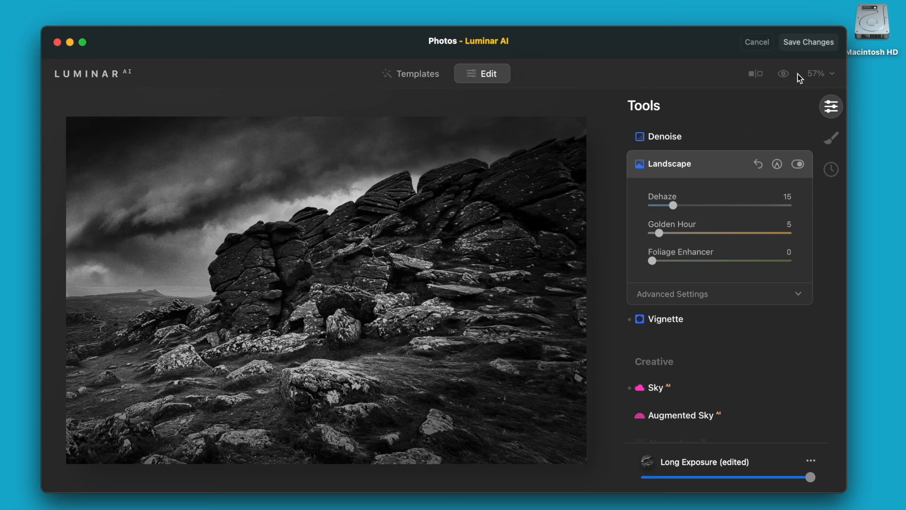
- Save the changes back to Apple Photos, finish editing the photo and return to the Edit album
left_click(804, 50)
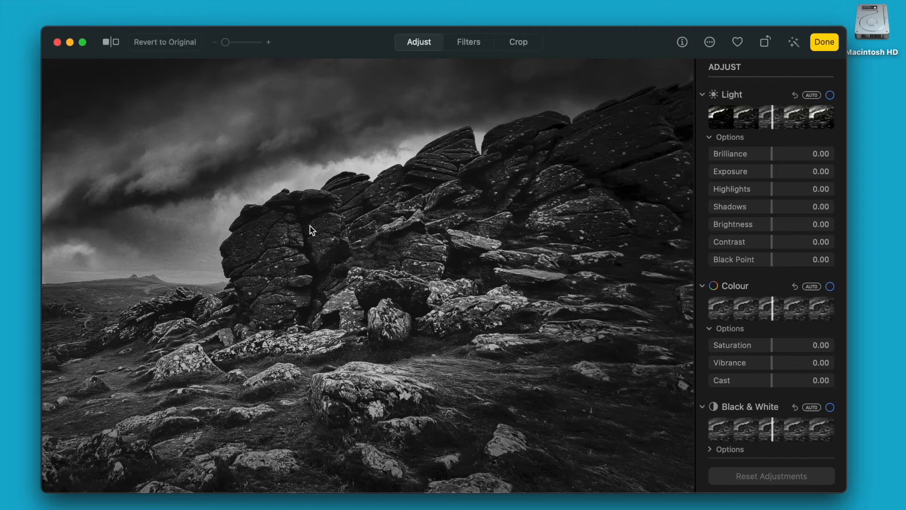
left_click(824, 41)
key("Escape")
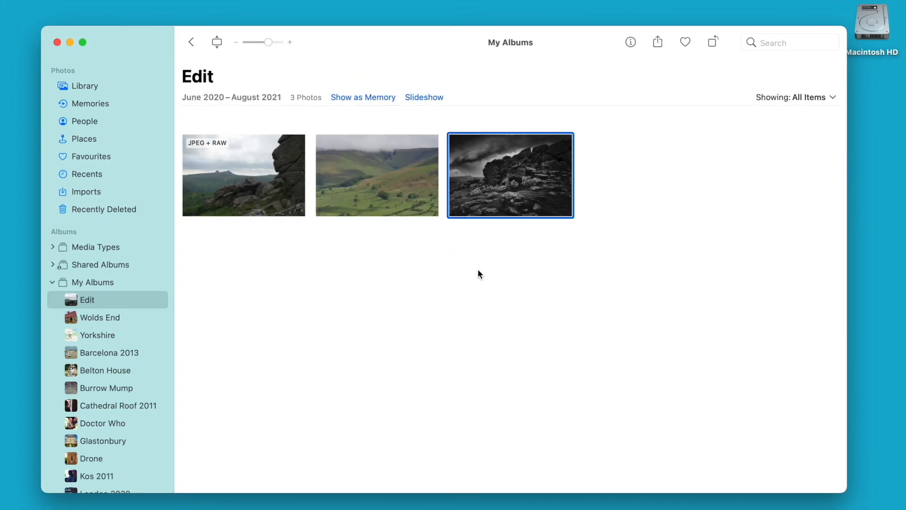